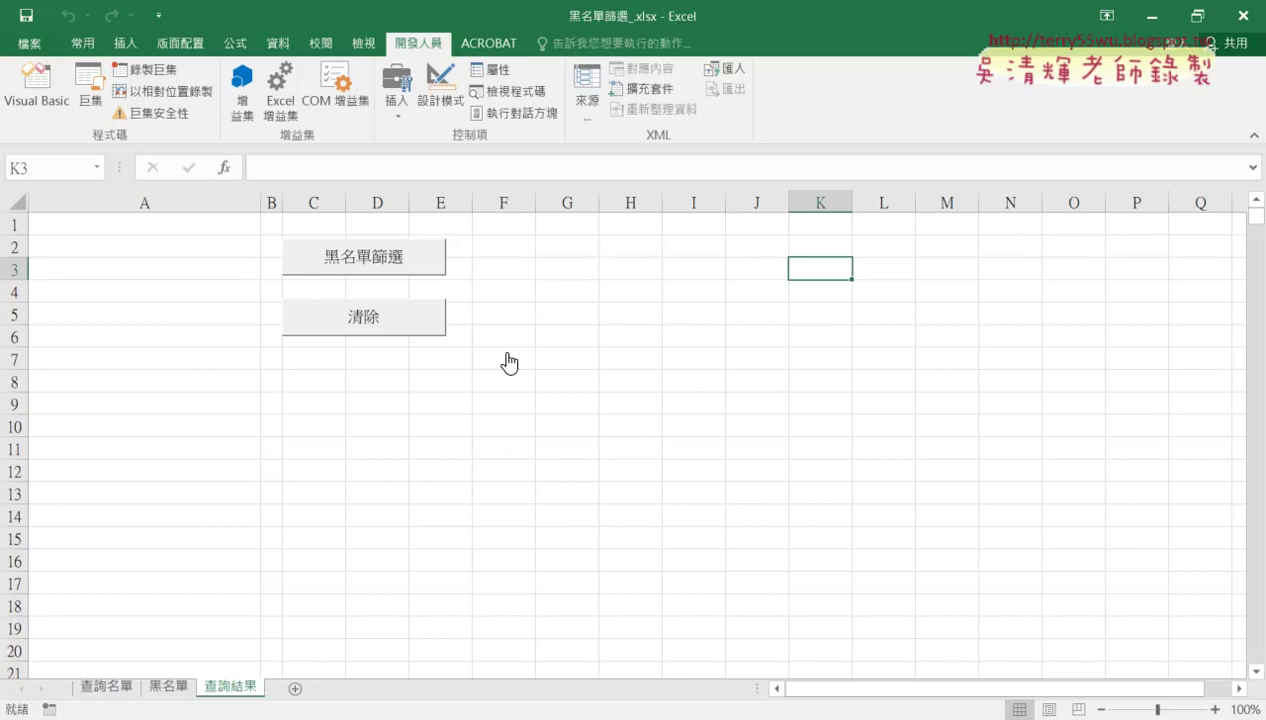
Test the 黑名單篩選 and 清除 buttons by filling, clearing and refilling the results list.
click(368, 258)
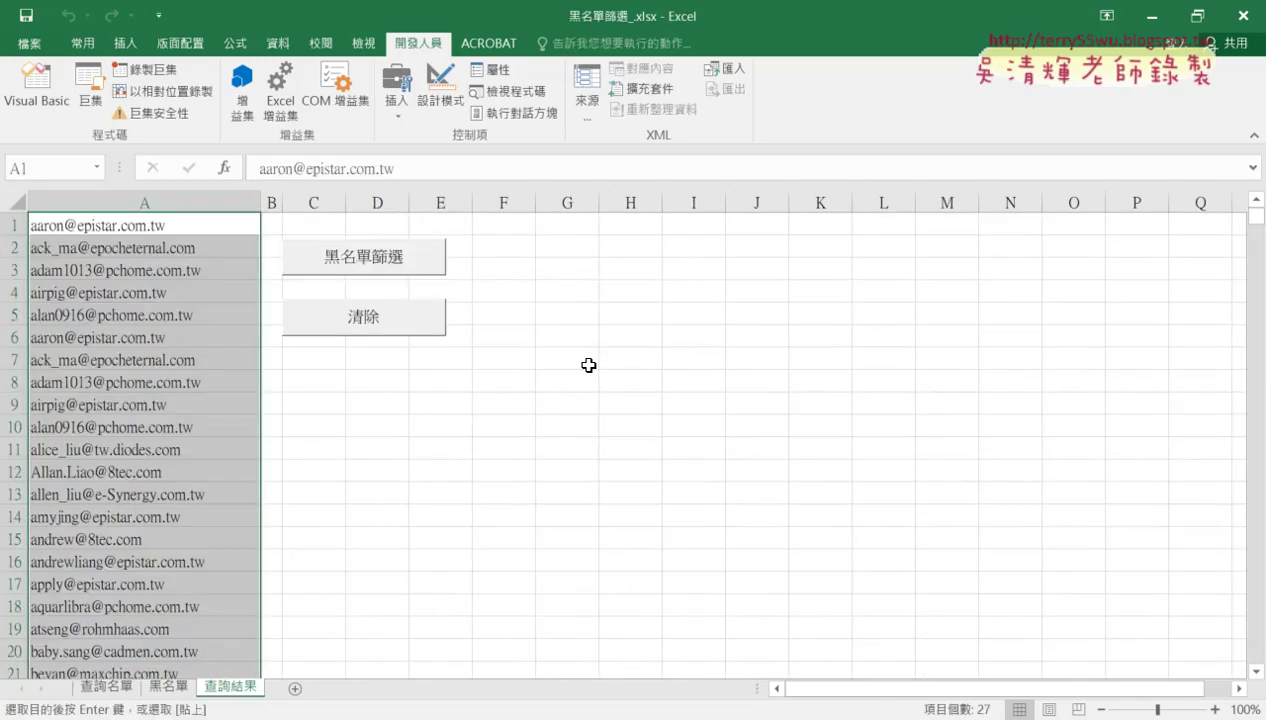
click(327, 319)
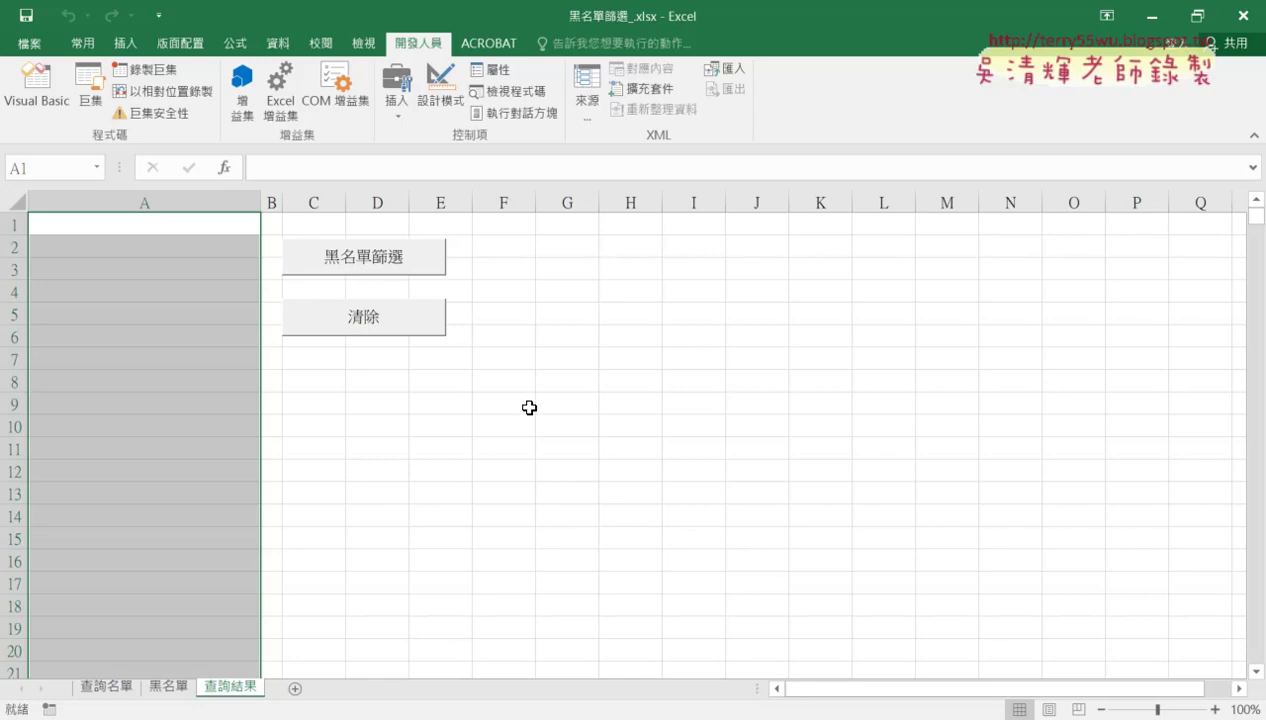
click(372, 259)
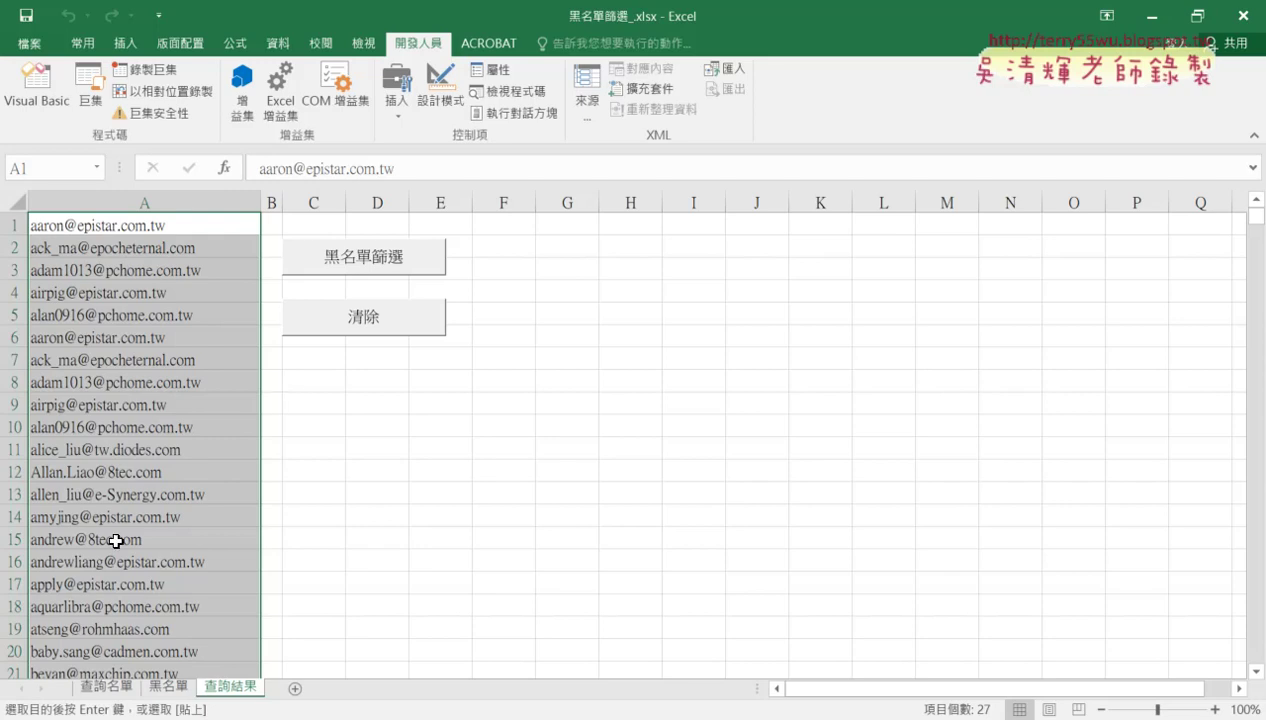
Check the 查詢名單 sheet, then clear and rerun the blacklist filter on 查詢結果.
click(106, 686)
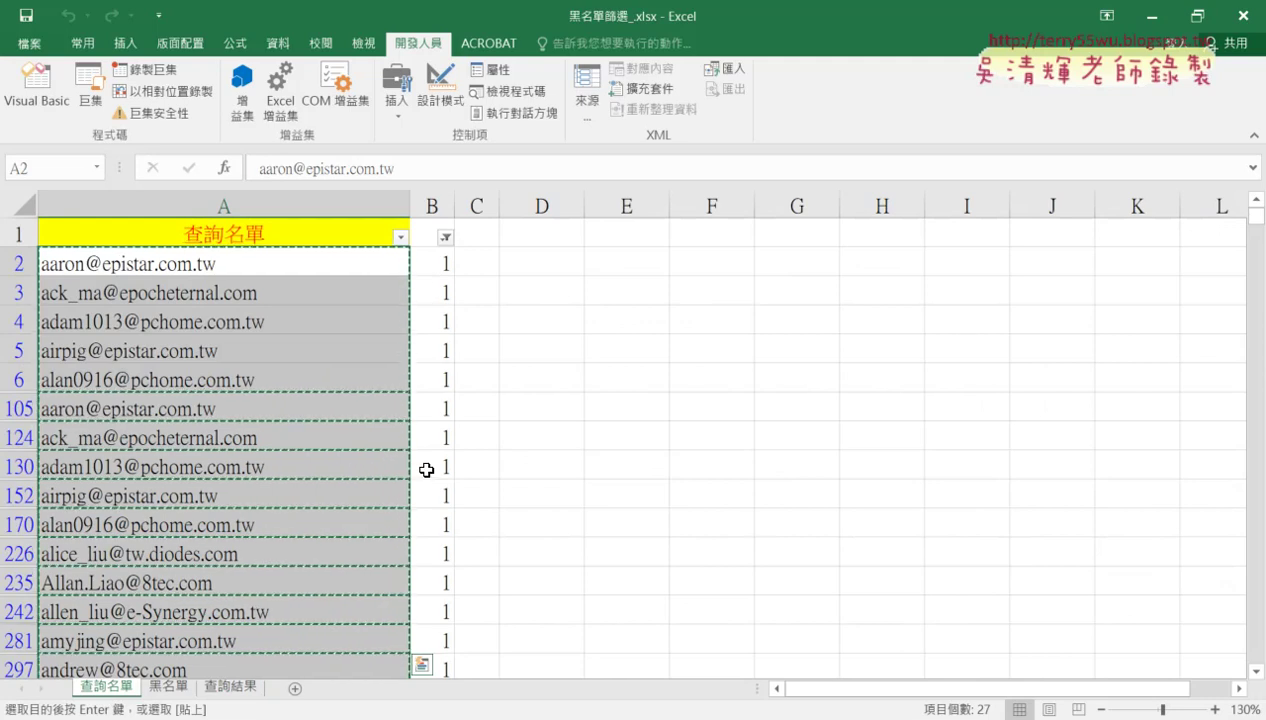
click(240, 687)
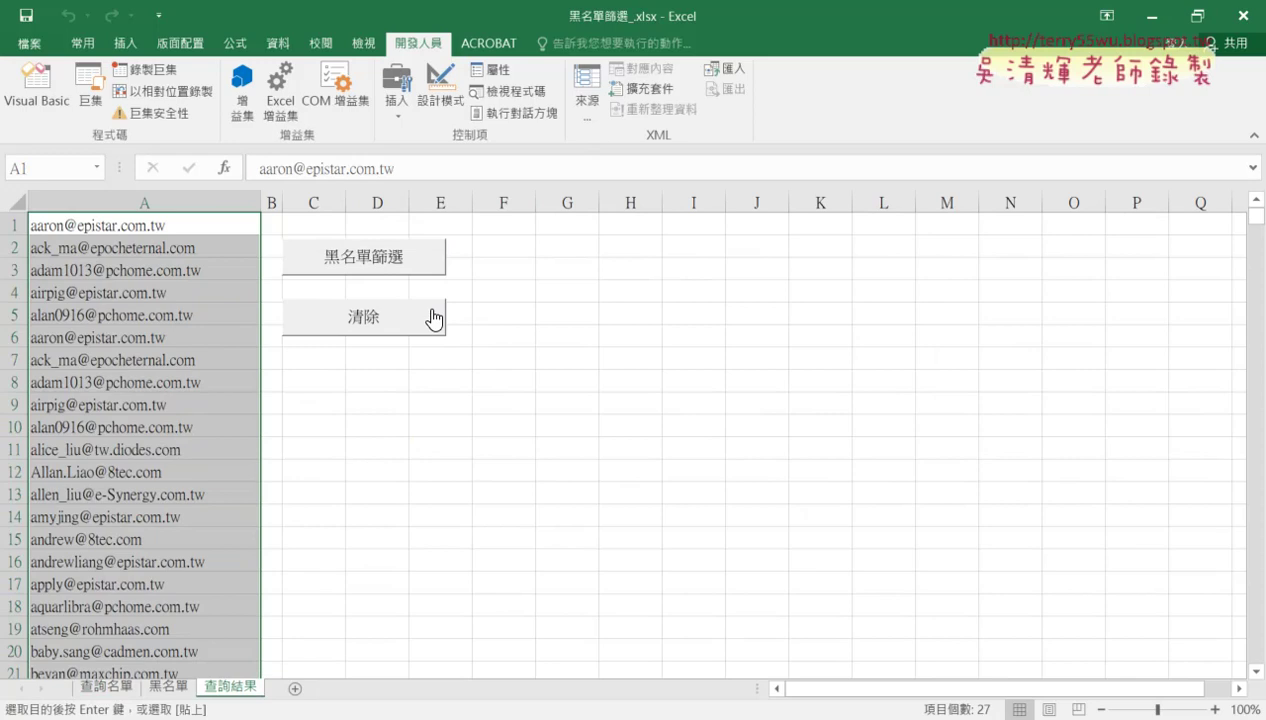
click(418, 320)
click(398, 264)
Open the 黑名單篩選 macro's Module1 code in the VBA editor from the Macros list.
click(88, 105)
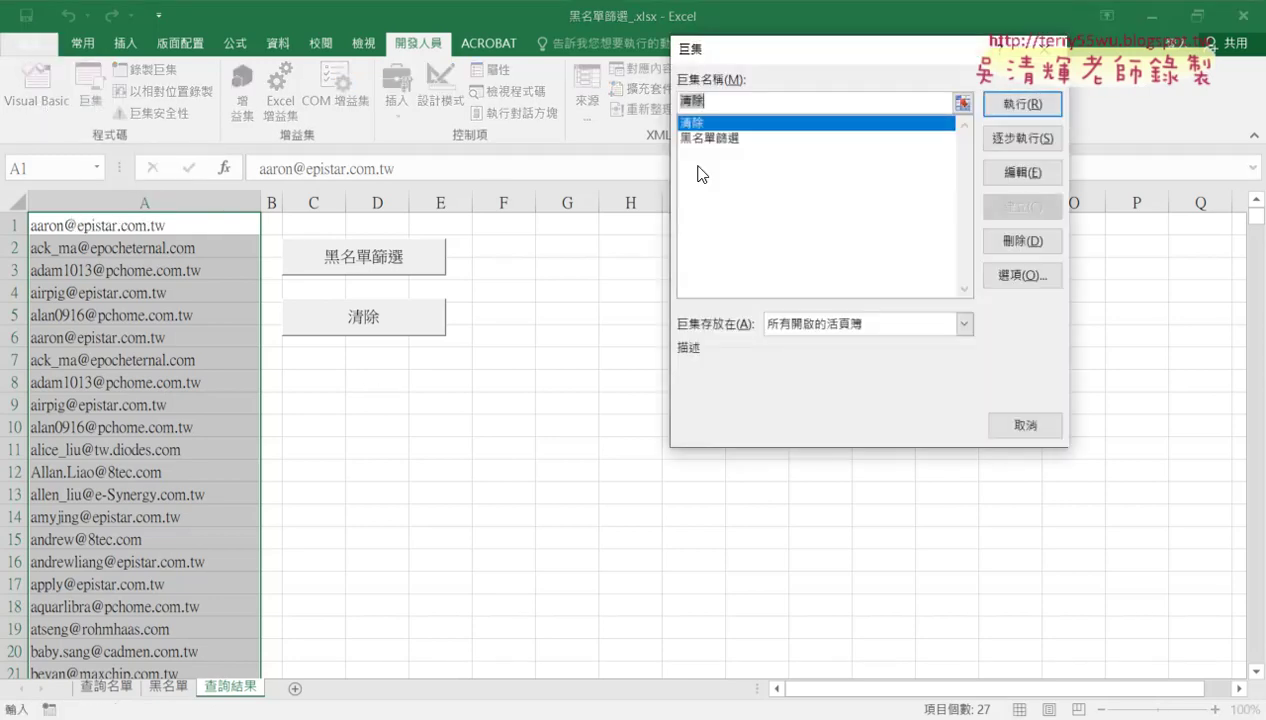
click(722, 139)
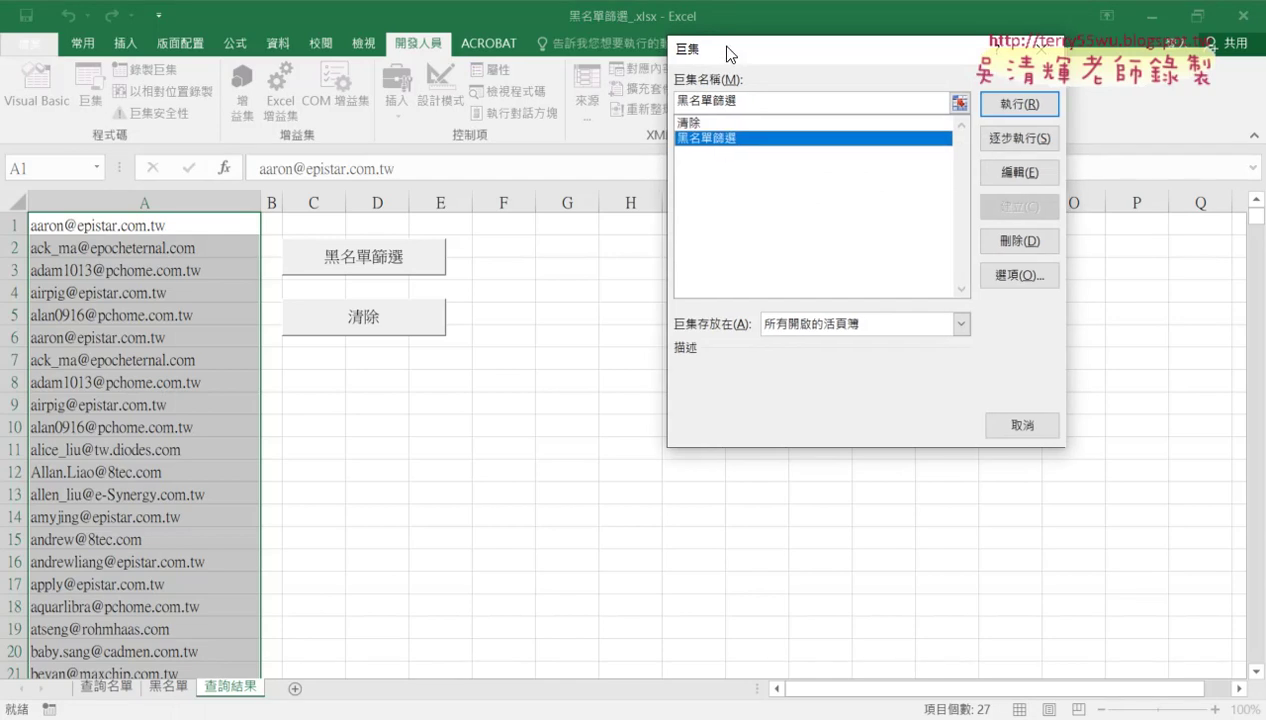
drag(730, 50, 274, 71)
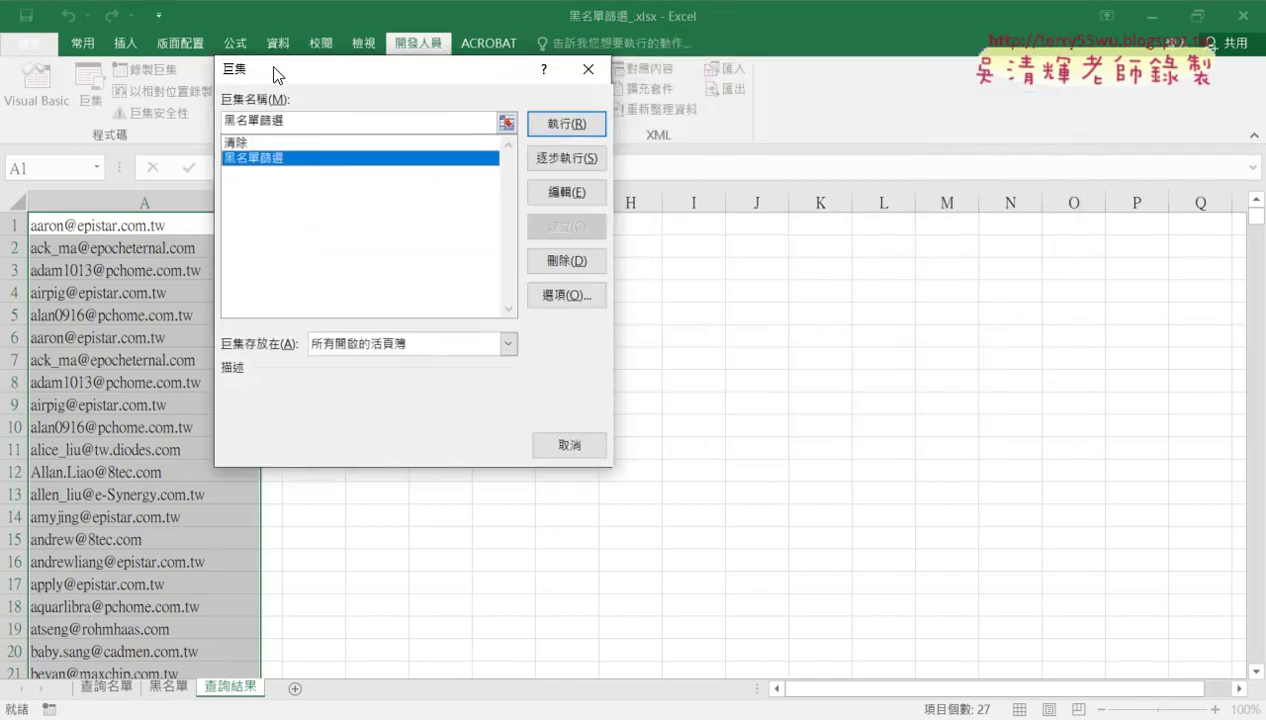
click(580, 199)
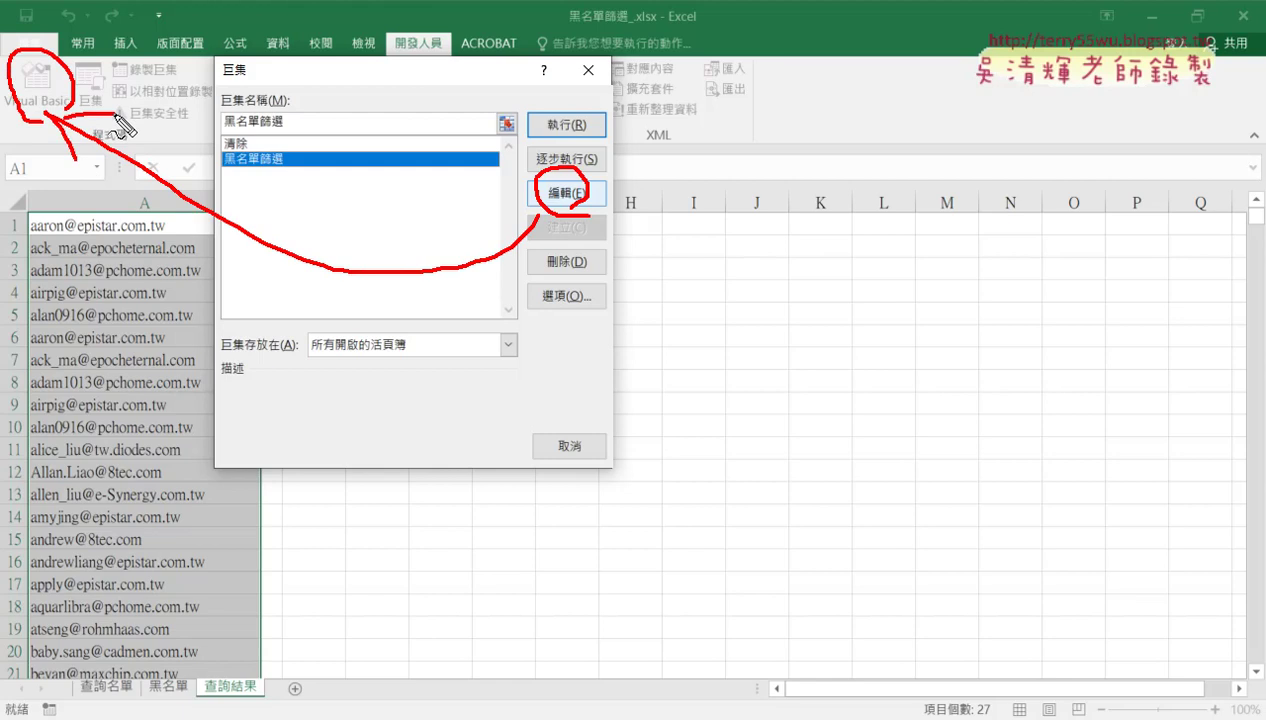
key(Escape)
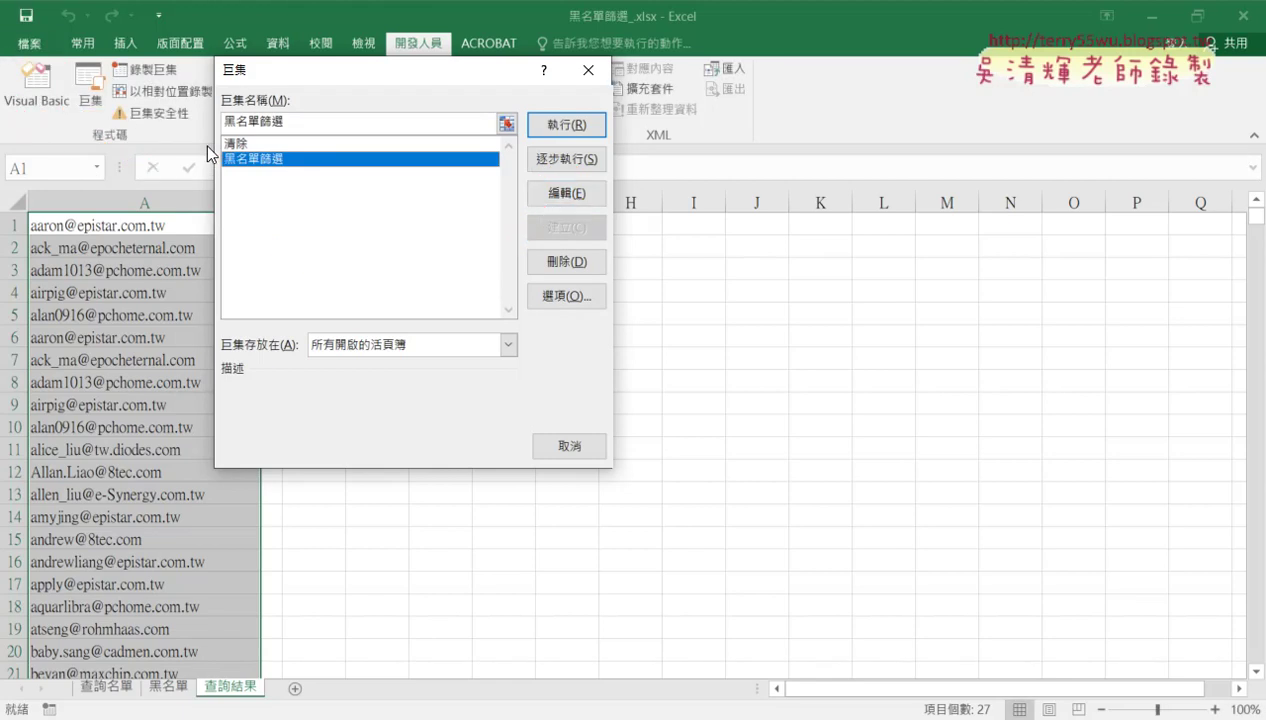
click(545, 193)
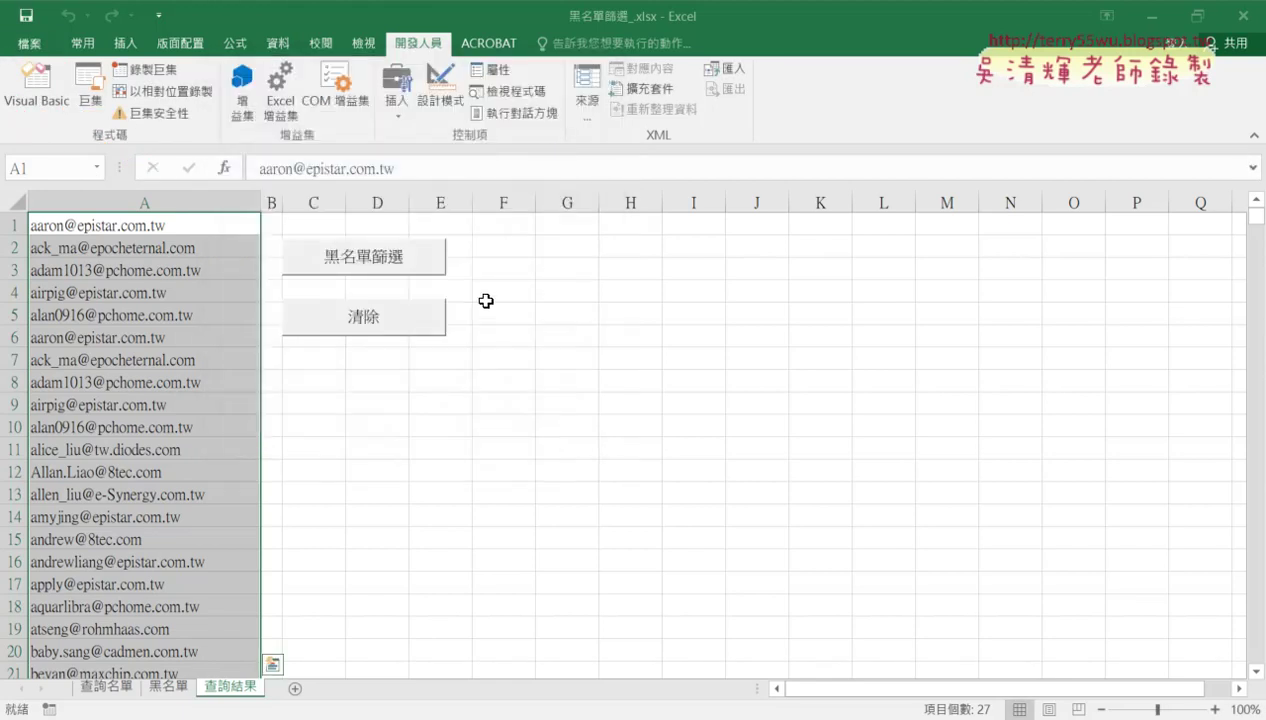
click(48, 101)
Reposition the VBA editor window and widen the Project and Properties panes beside the code.
drag(235, 10, 342, 50)
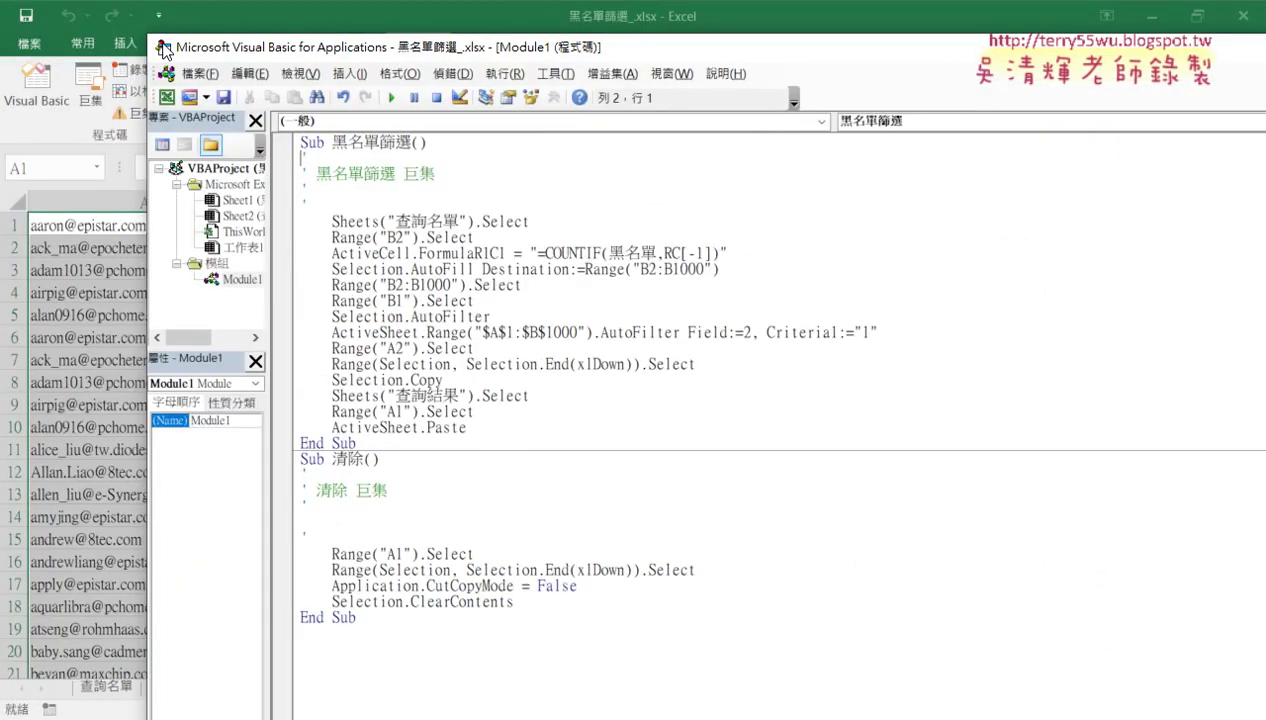
drag(163, 50, 262, 50)
drag(263, 206, 590, 215)
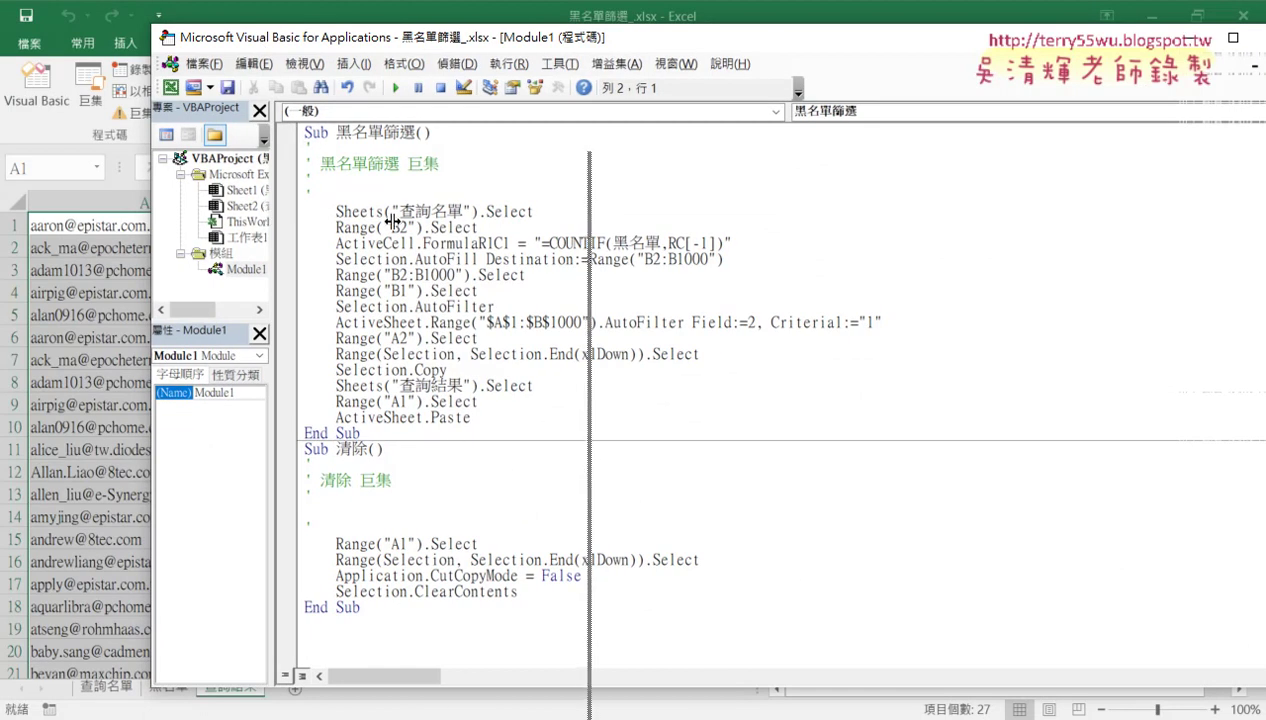
drag(391, 220, 395, 220)
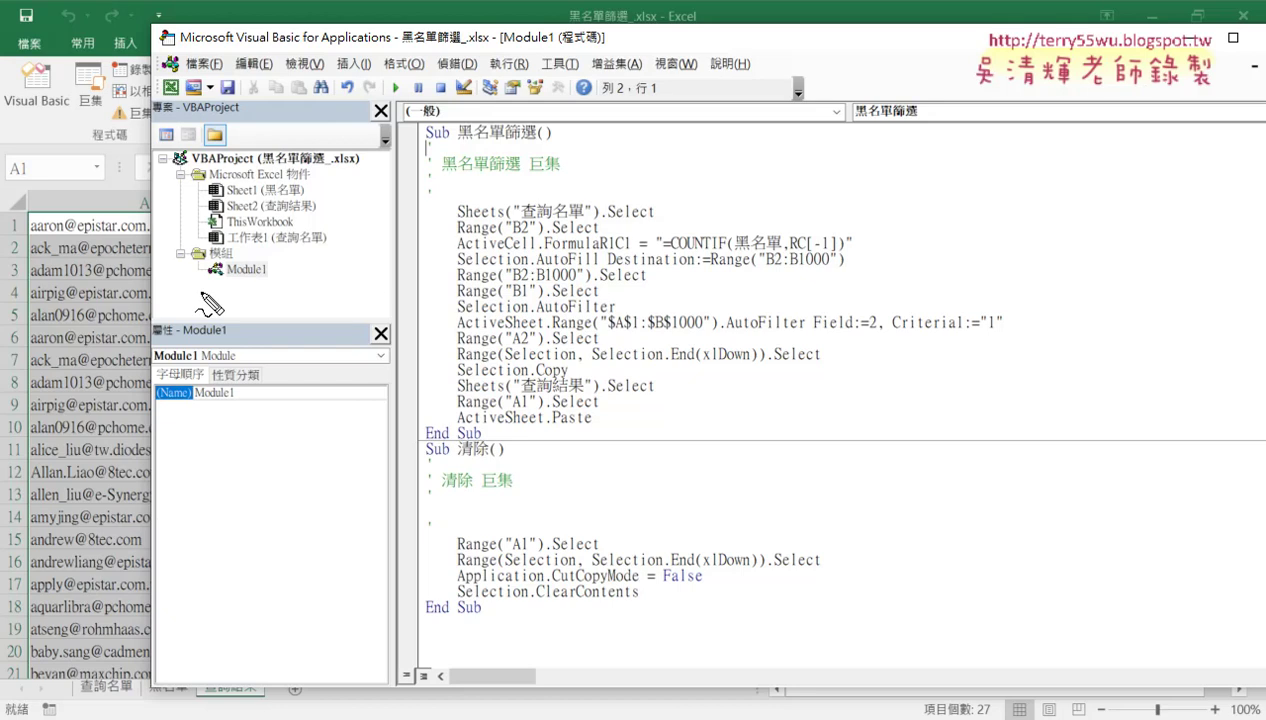
drag(246, 290, 268, 286)
mouse_move(253, 396)
mouse_down()
mouse_move(240, 290)
mouse_move(285, 320)
mouse_up()
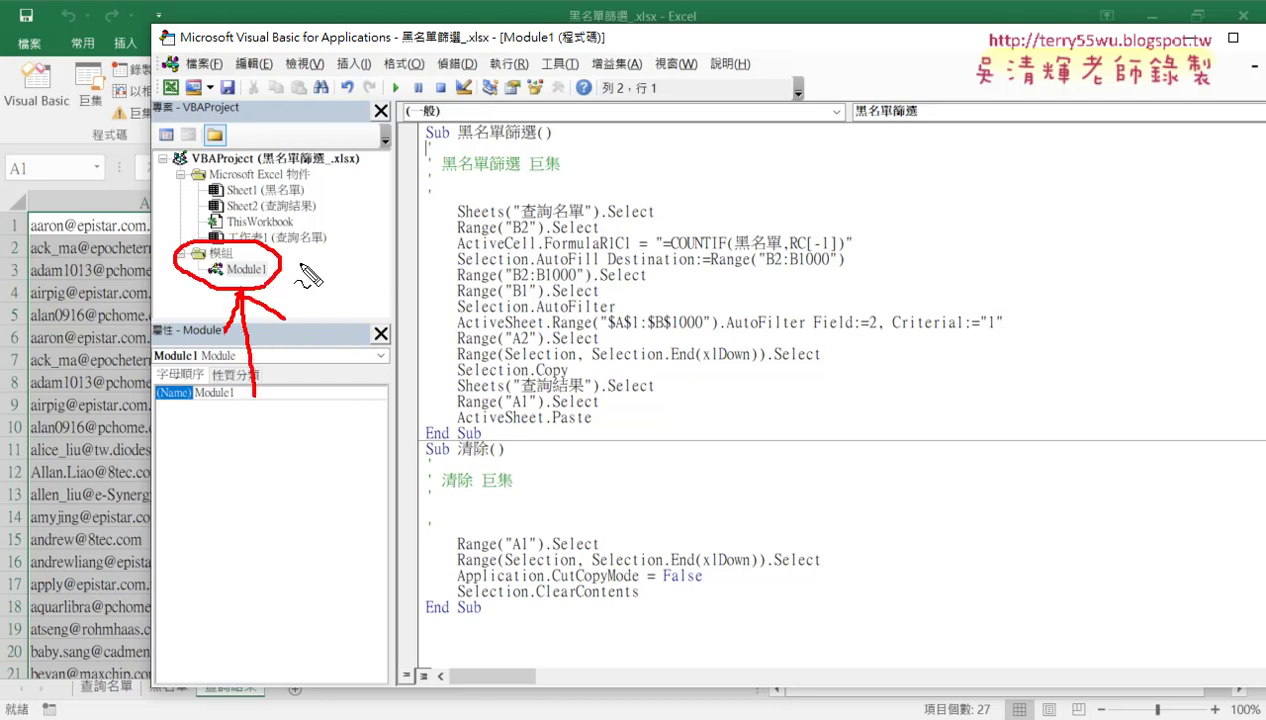
mouse_move(290, 263)
mouse_down()
mouse_move(413, 162)
mouse_move(448, 146)
mouse_move(545, 142)
mouse_up()
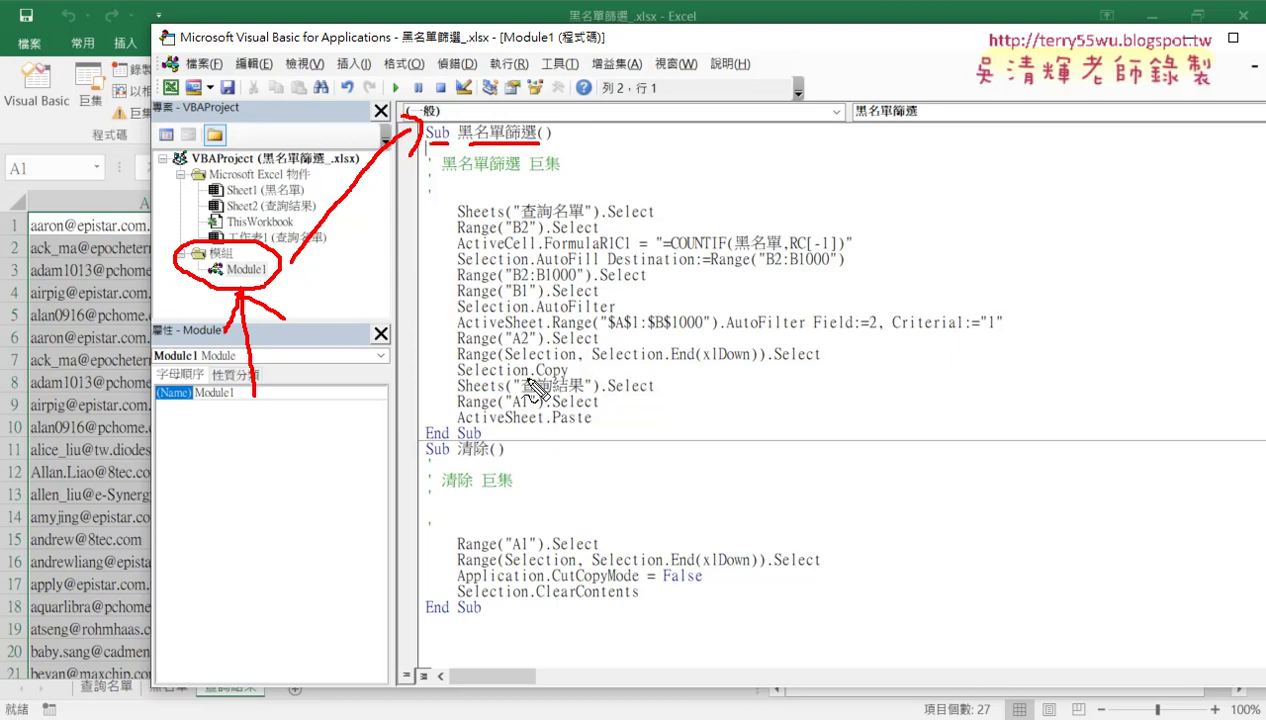
key(Escape)
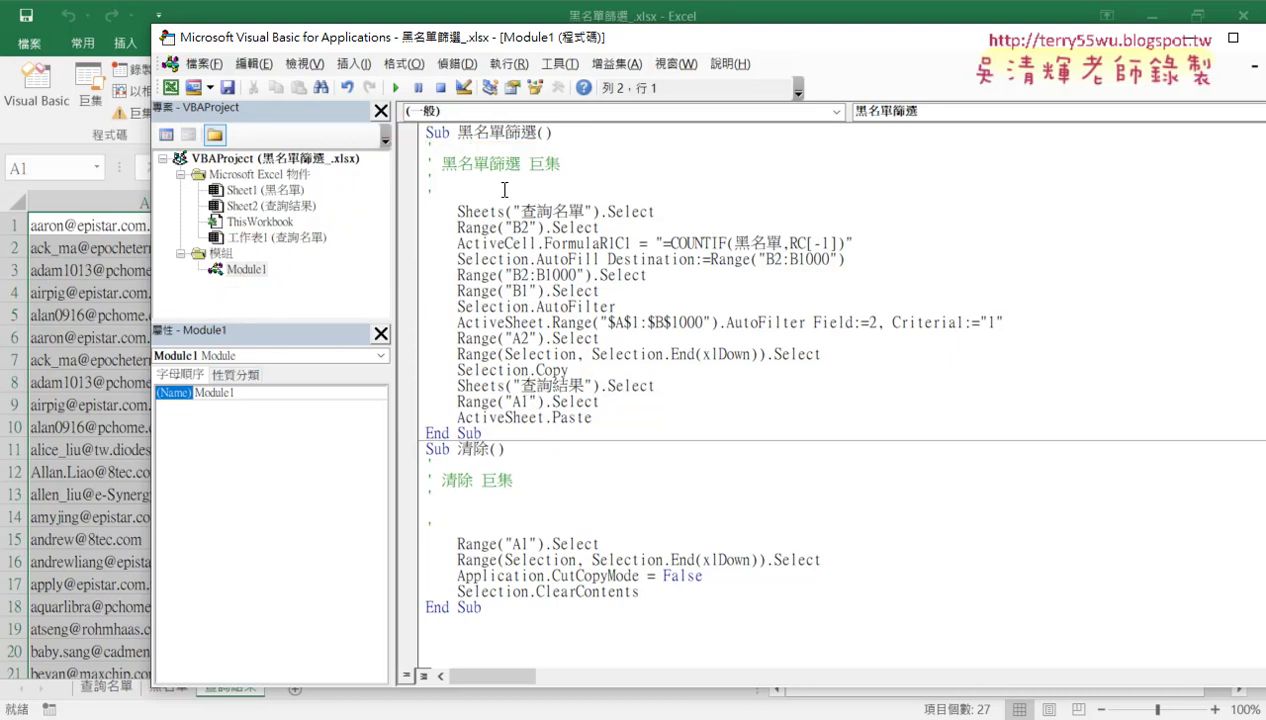
Replace the default 黑名單篩選 巨集 comment lines with the comment '1.切換到查詢名單工作表.
drag(428, 193, 419, 148)
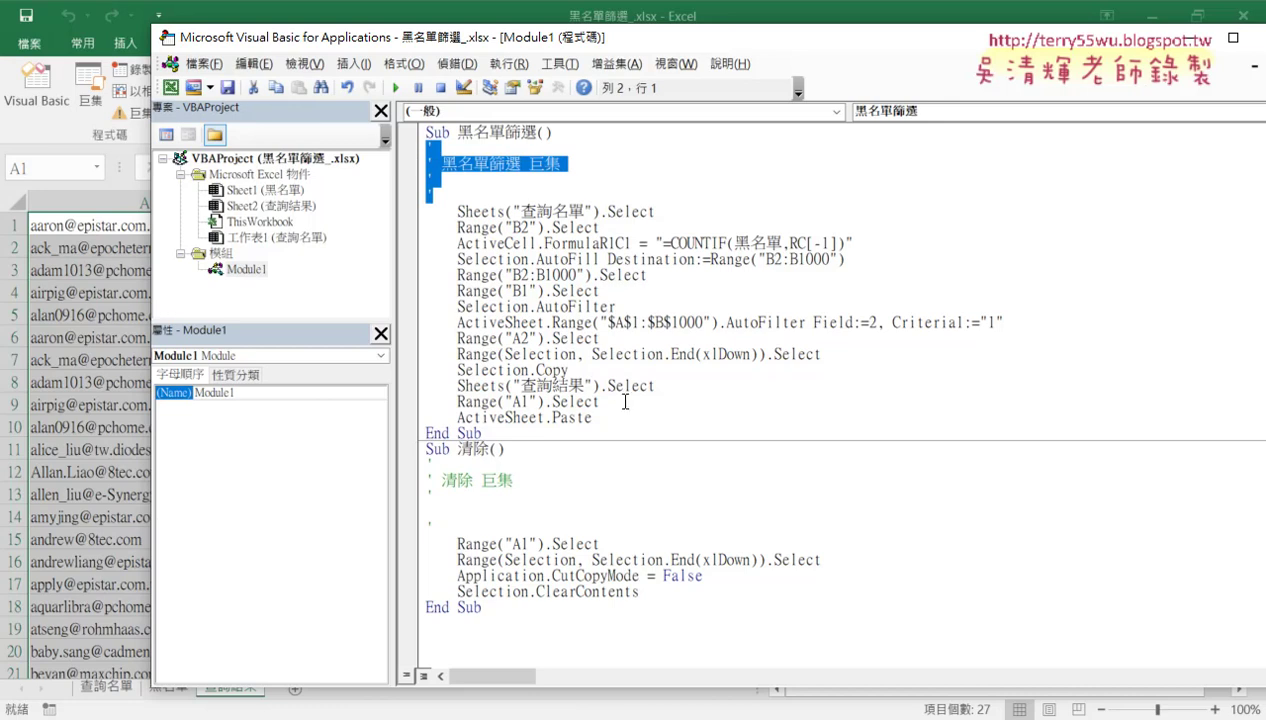
key(Delete)
key(Tab)
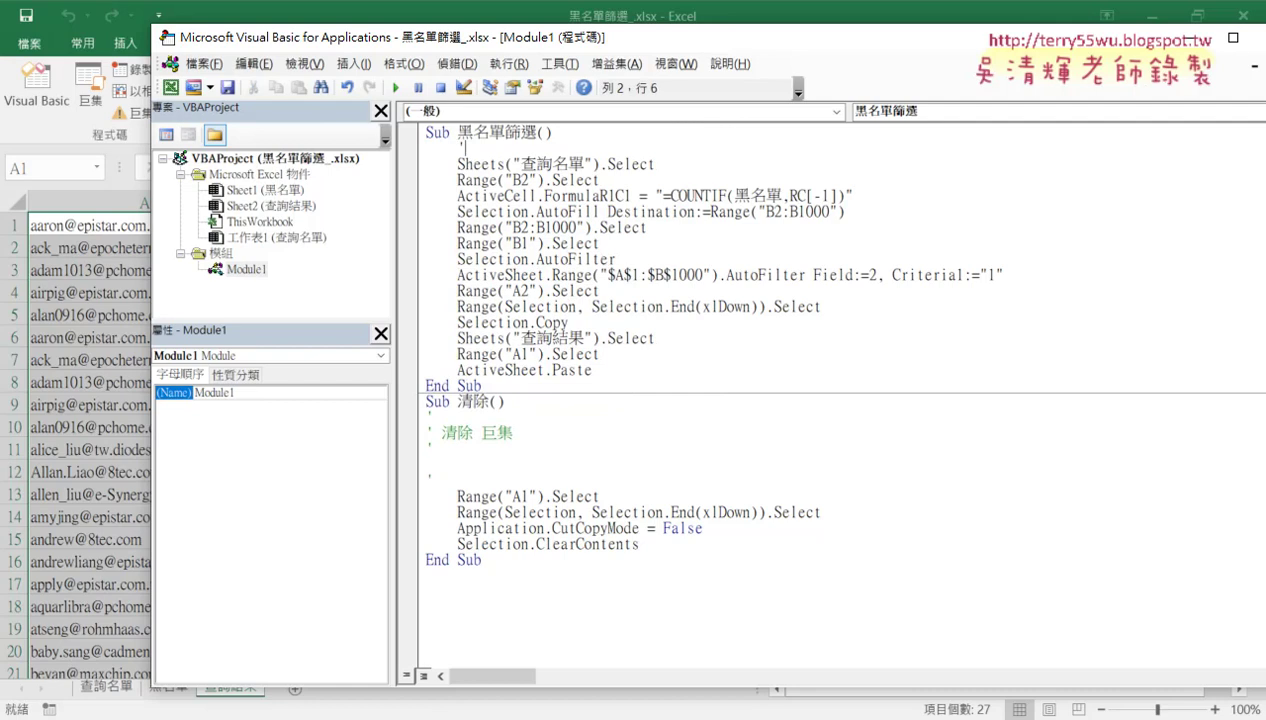
text(1.)
drag(519, 164, 584, 166)
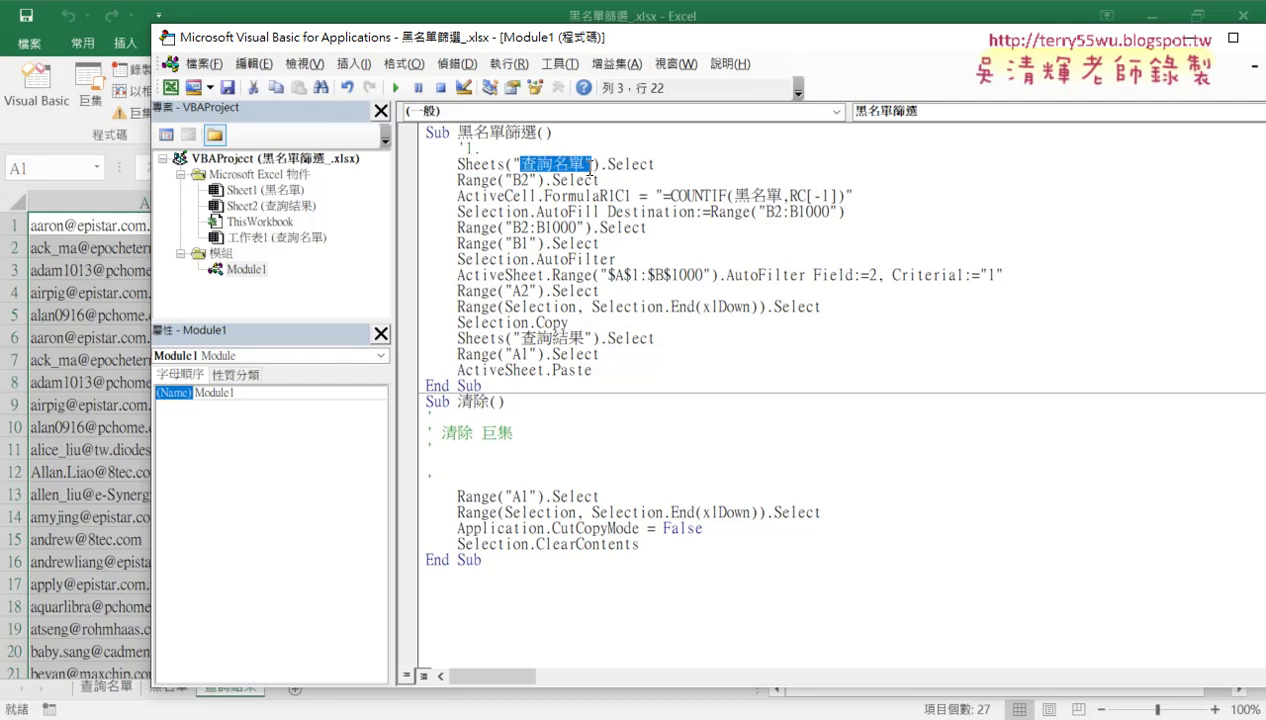
key(ctrl+c)
click(499, 150)
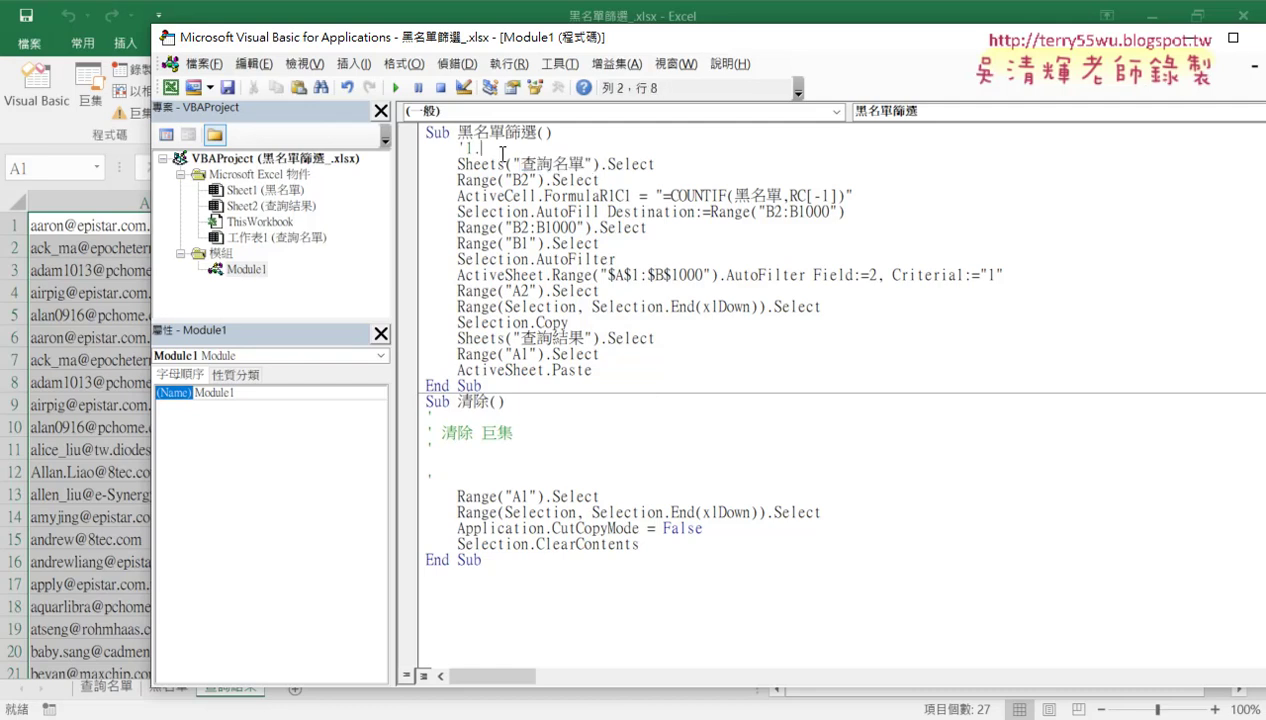
key(ctrl+v)
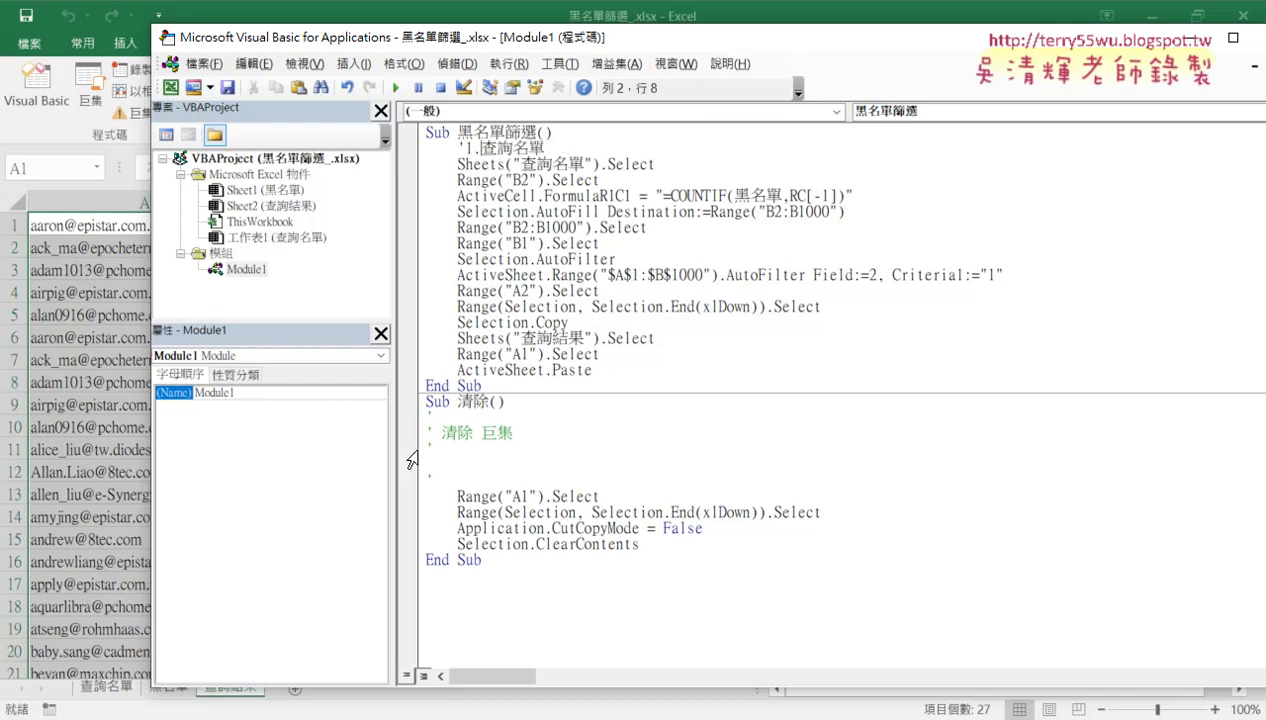
text(切換到)
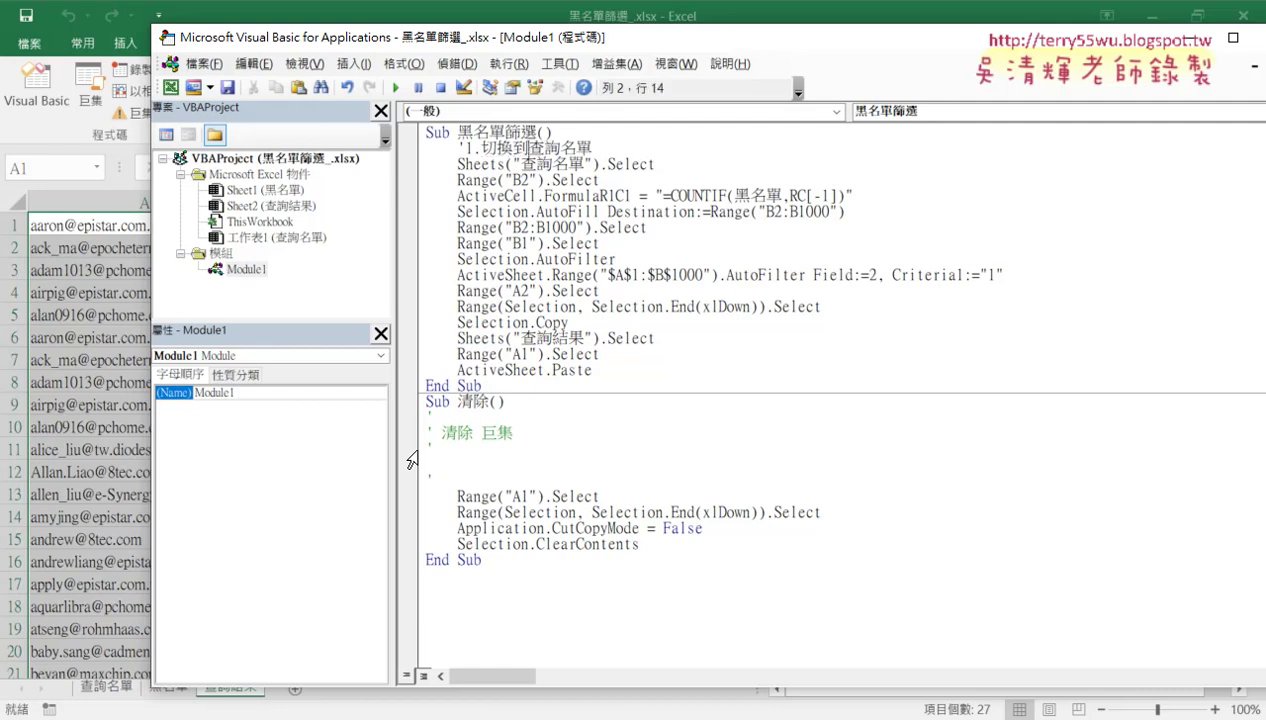
key(End)
text(工作表)
Add the comment '2.點擊B2 on a new line below Sheets("查詢名單").Select.
key(Down)
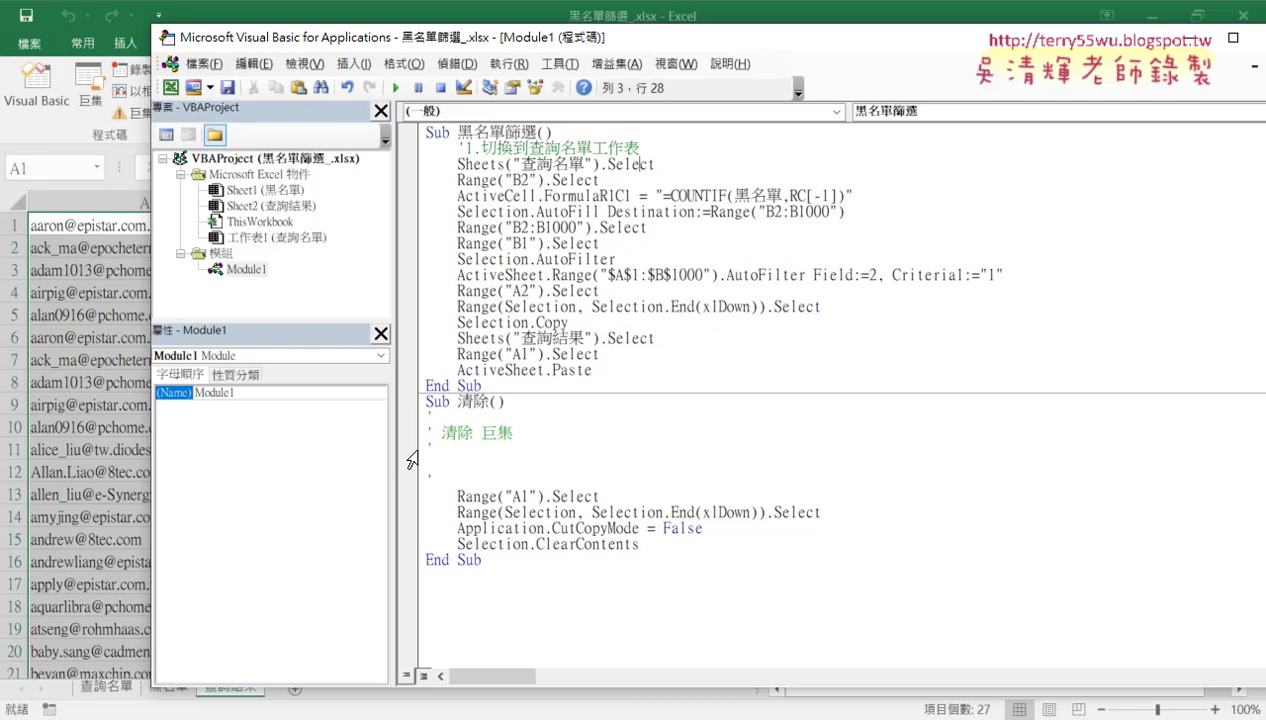
key(End)
key(Return)
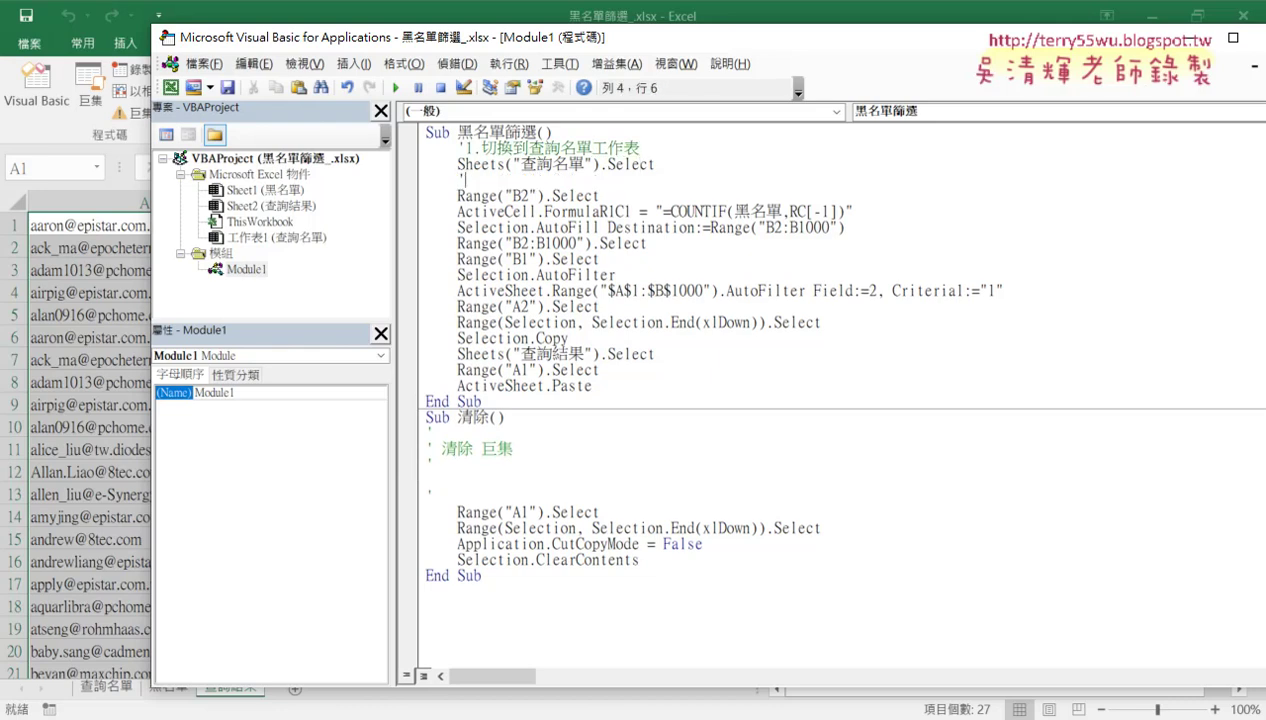
text(ey)
key(BackSpace)
key(BackSpace)
text(2.)
text(de)
key(BackSpace)
key(BackSpace)
text(典籍)
key(Down)
key(Down)
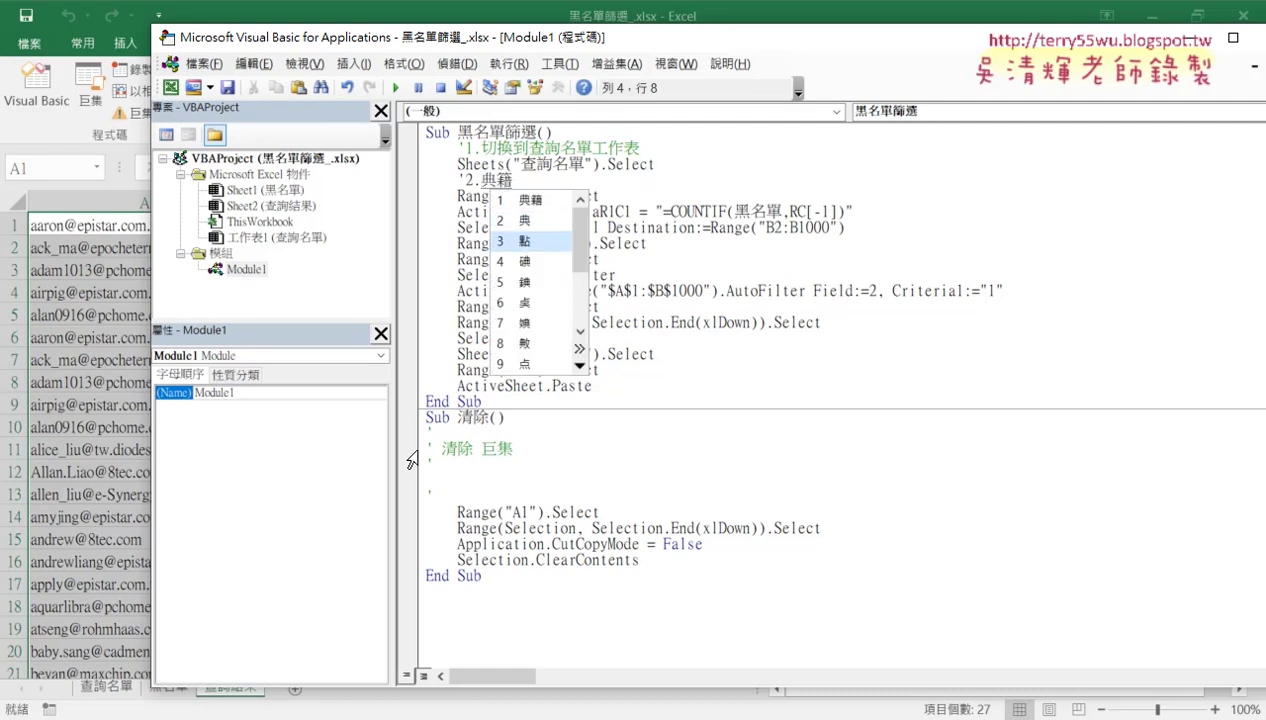
key(Return)
key(Down)
key(Down)
key(Down)
key(Down)
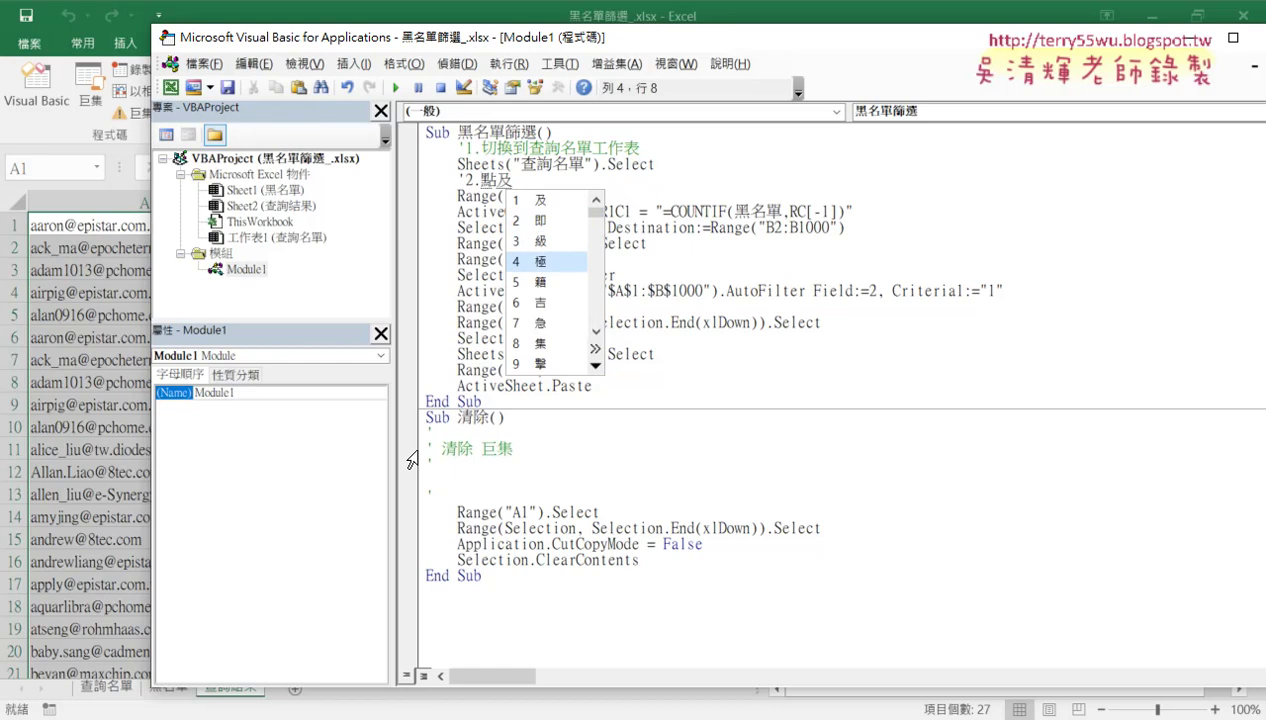
key(Down)
key(Down)
key(Down)
key(Down)
key(Down)
key(Return)
key(Return)
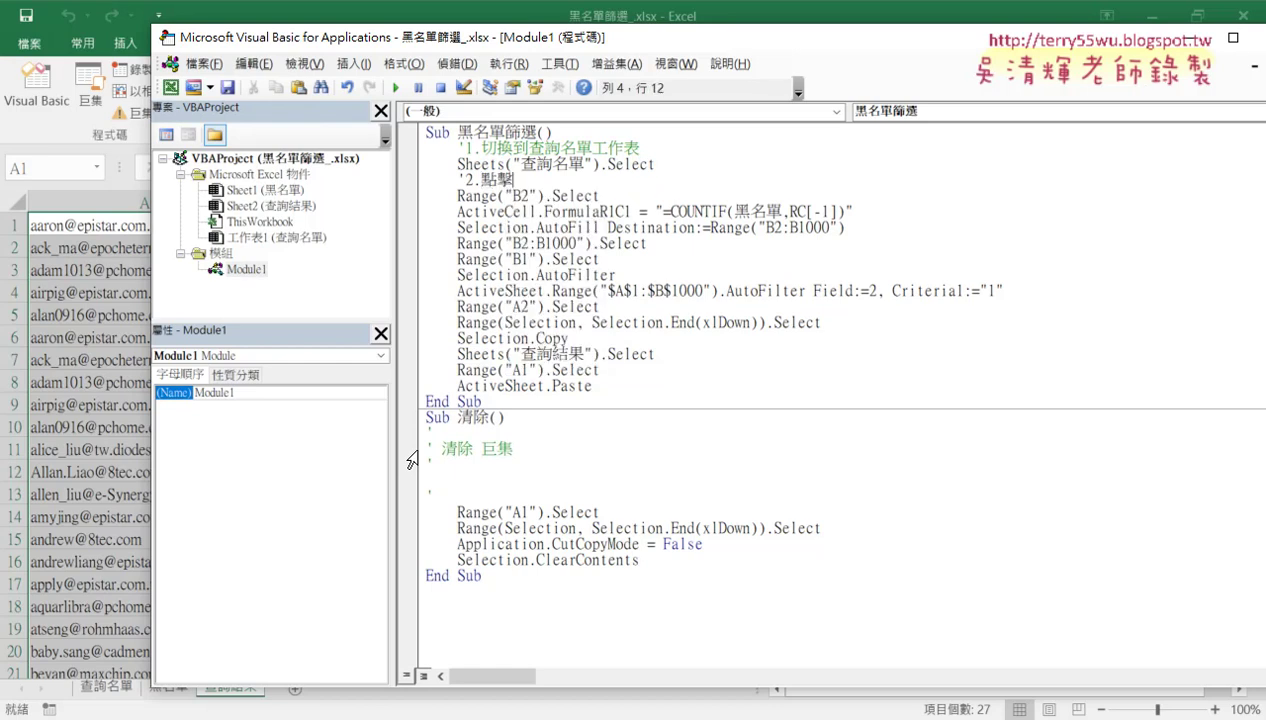
text(B2)
key(Down)
drag(512, 196, 599, 196)
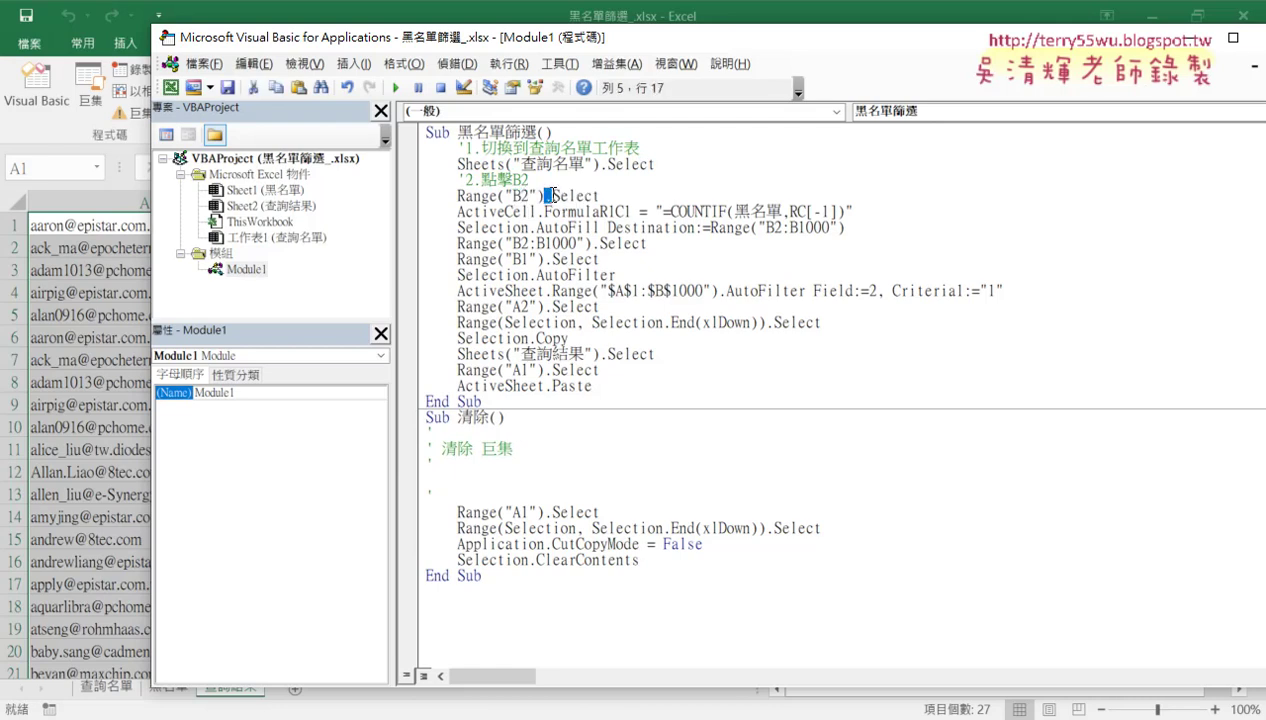
double_click(460, 164)
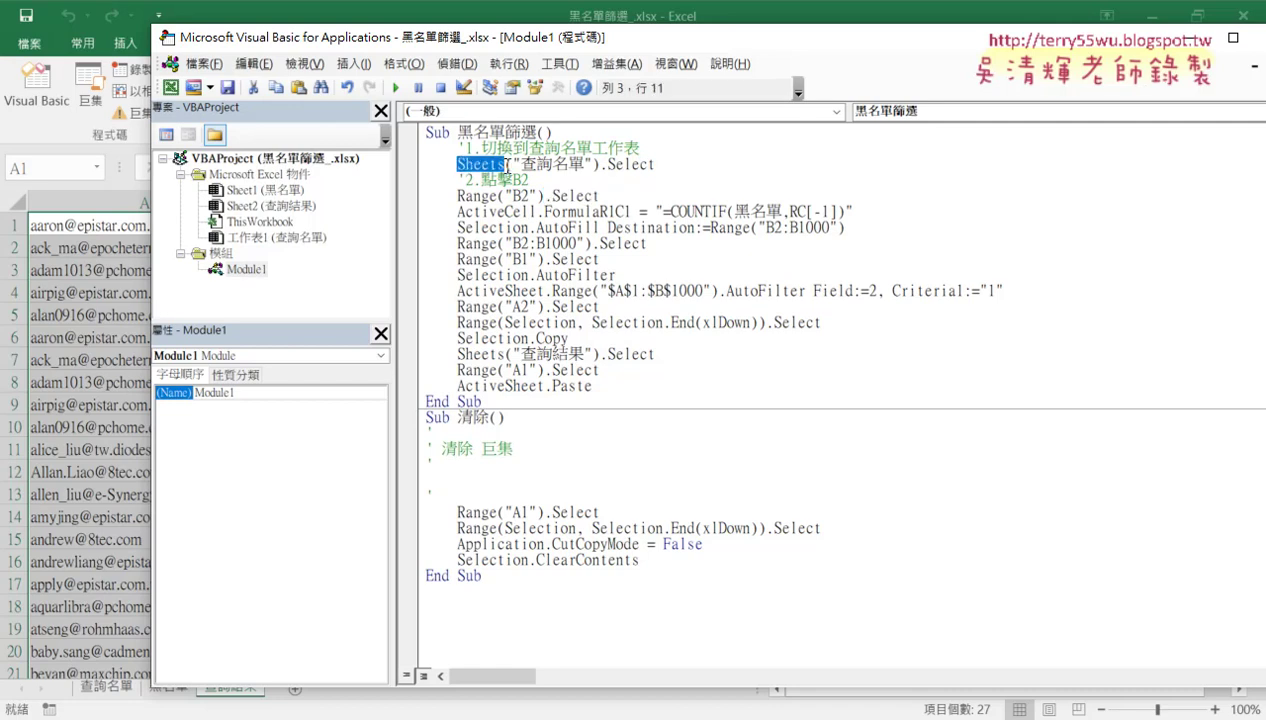
drag(456, 196, 498, 196)
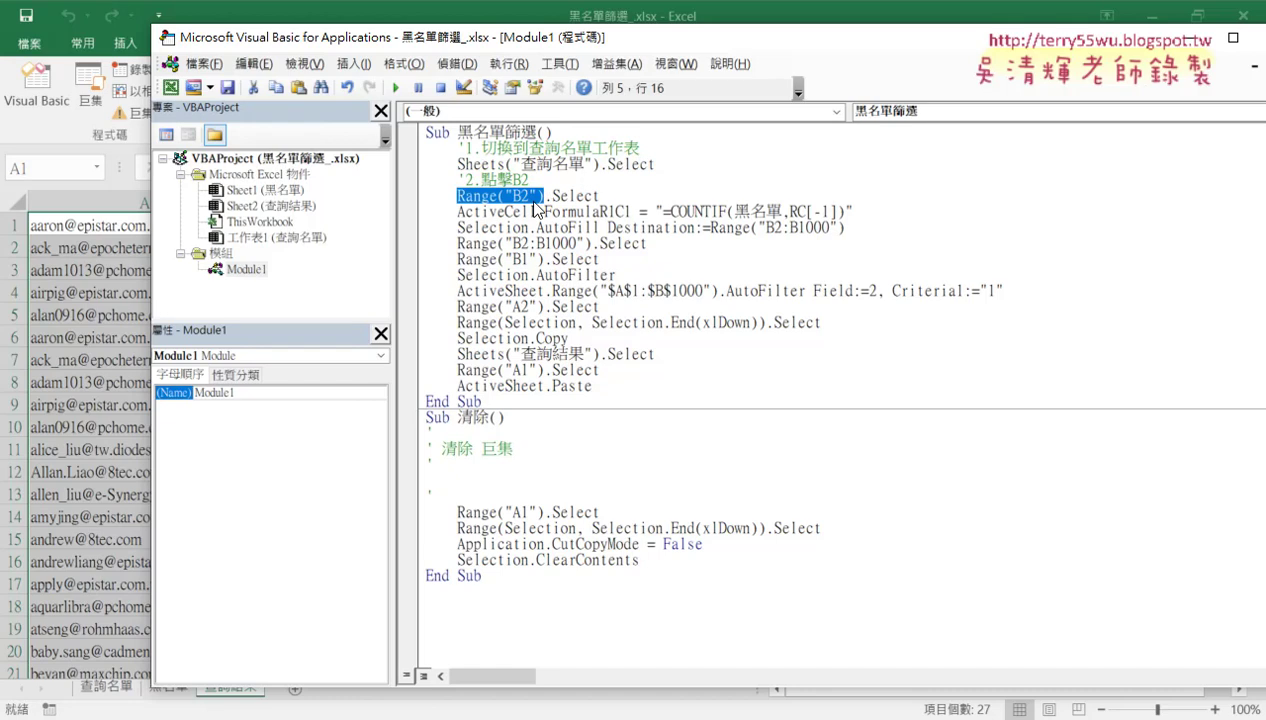
drag(599, 196, 543, 196)
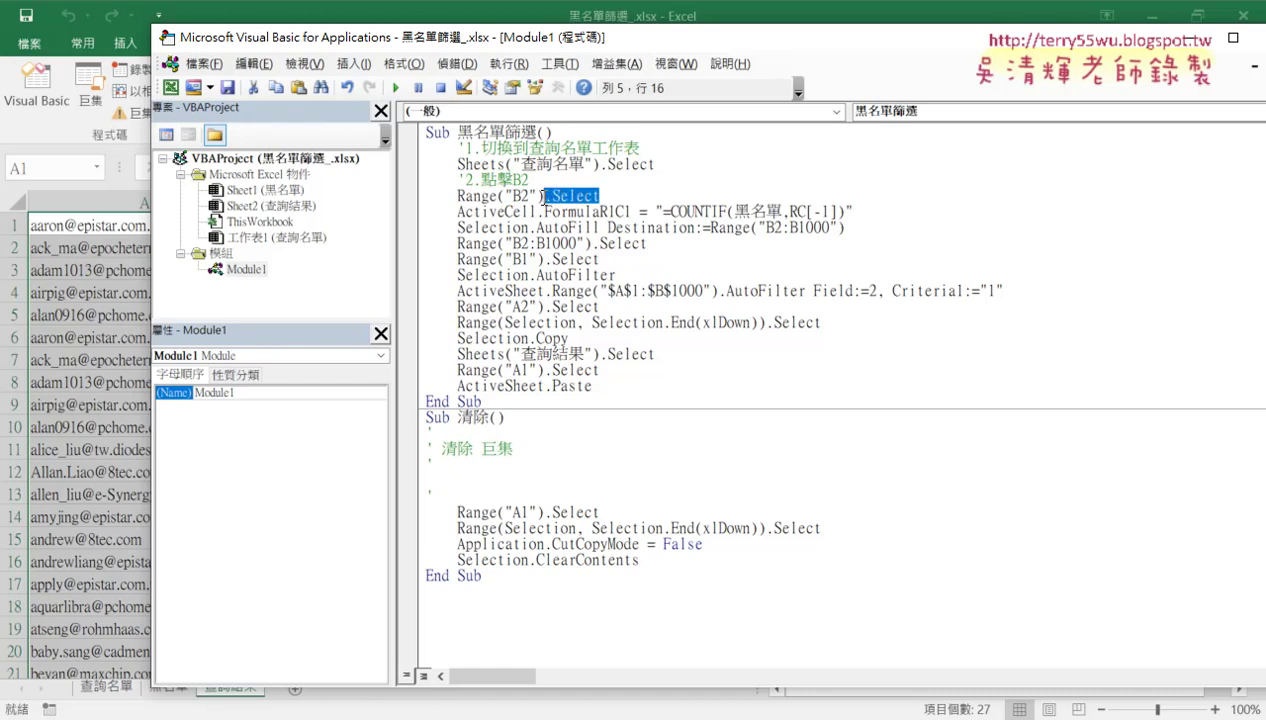
click(567, 212)
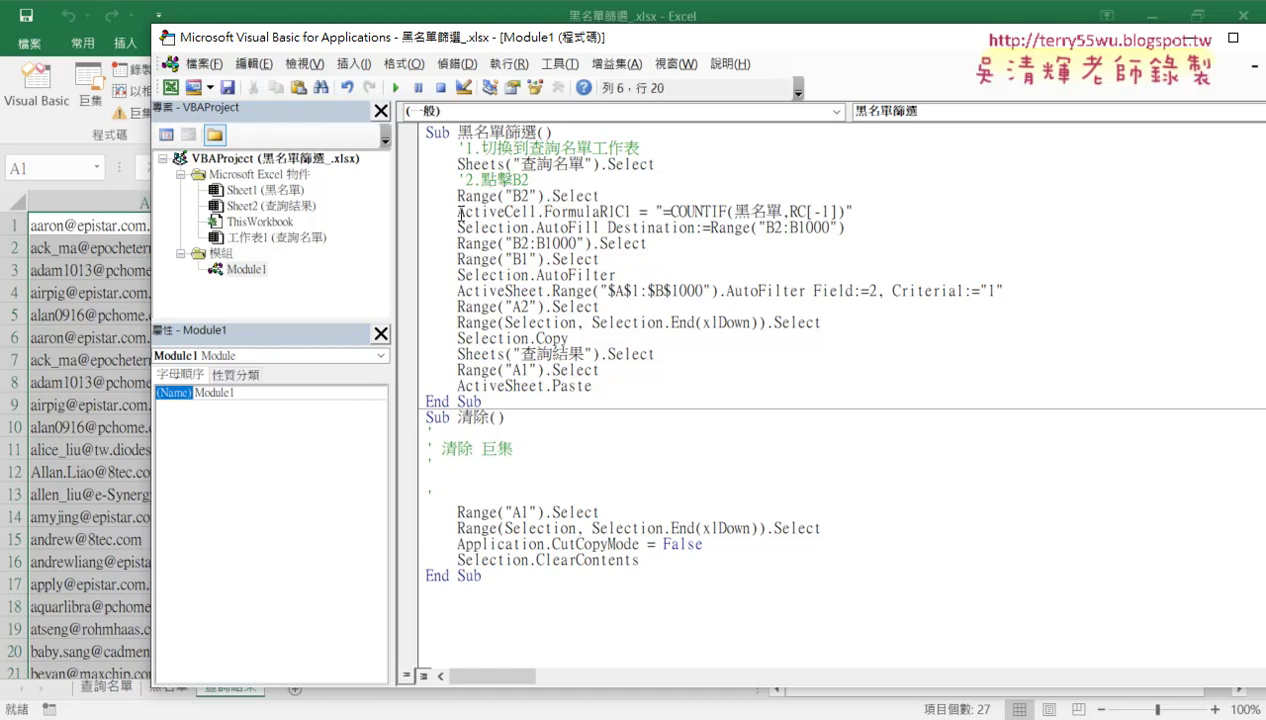
drag(460, 214, 504, 212)
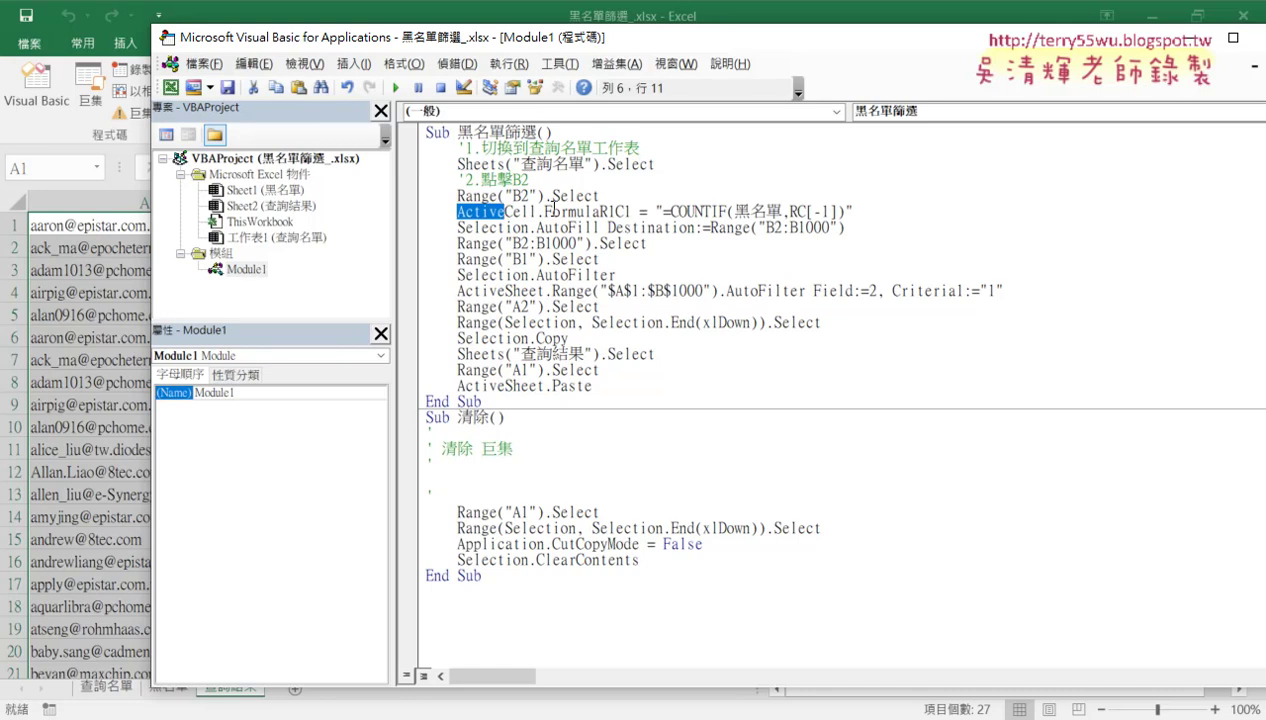
drag(544, 212, 600, 213)
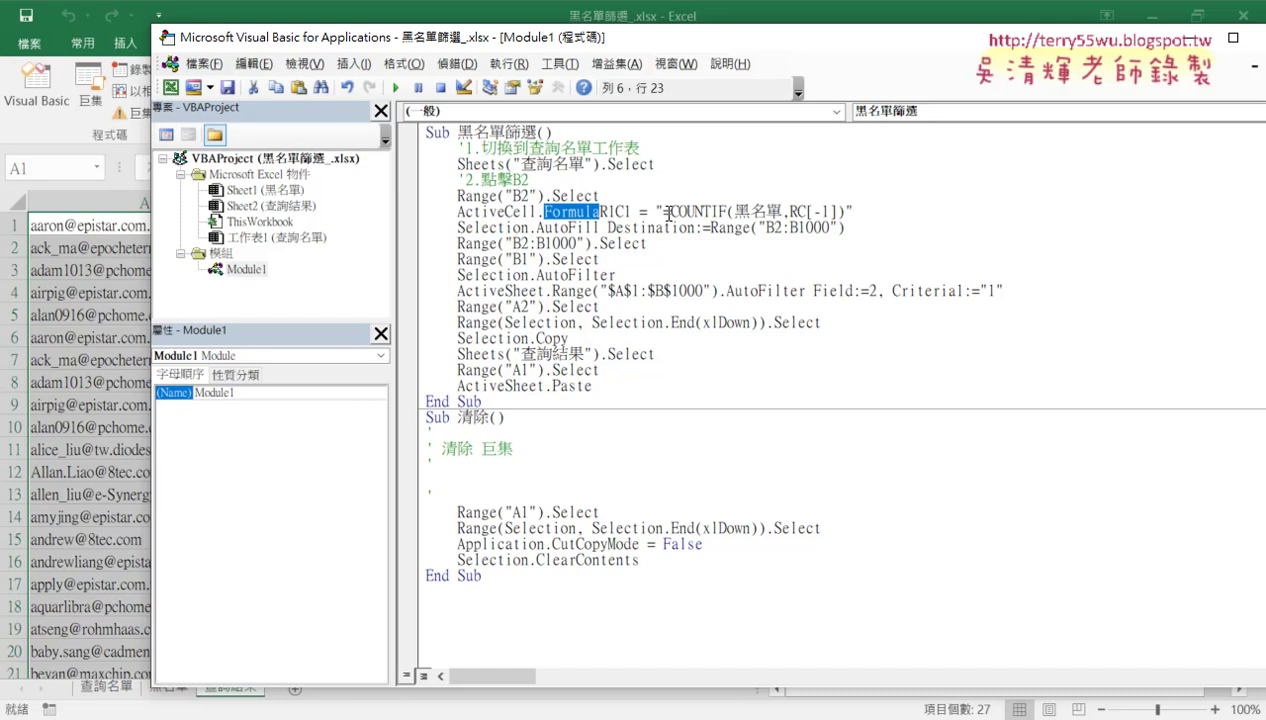
drag(662, 213, 845, 212)
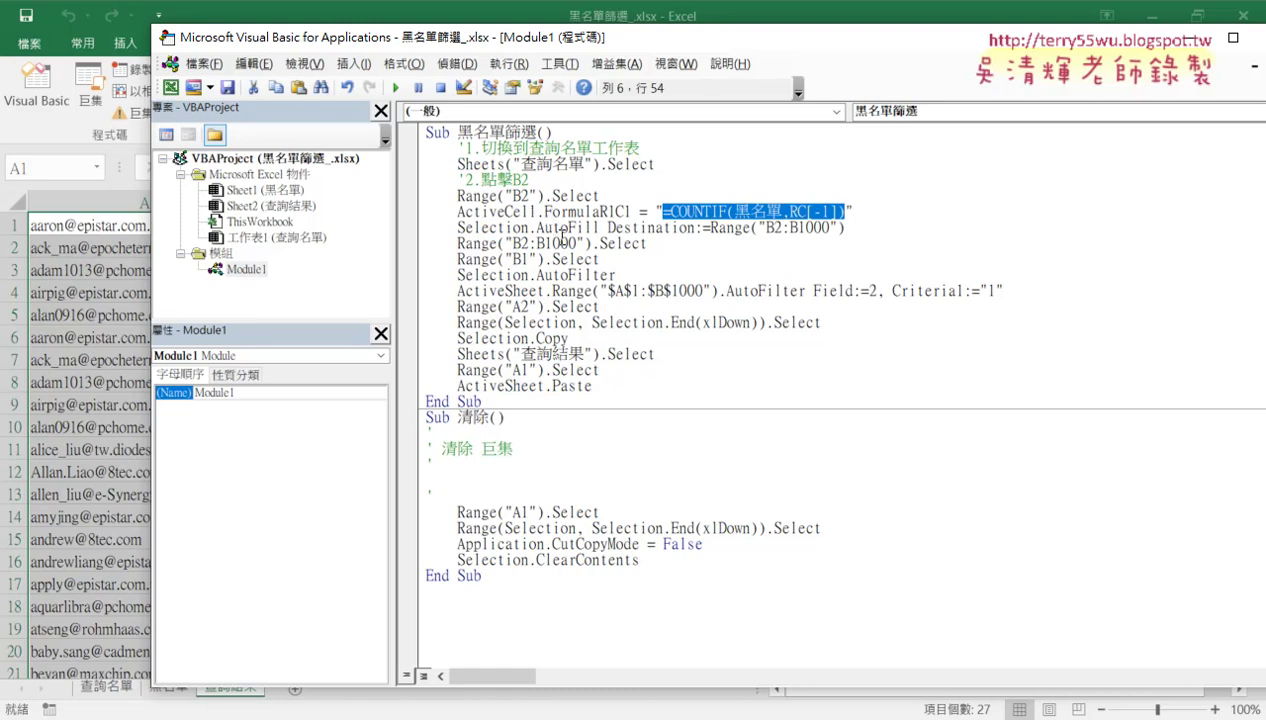
Insert comments '3., '4. and '5. after the B2 selection, FormulaR1C1 and B2:B1000 lines.
click(625, 196)
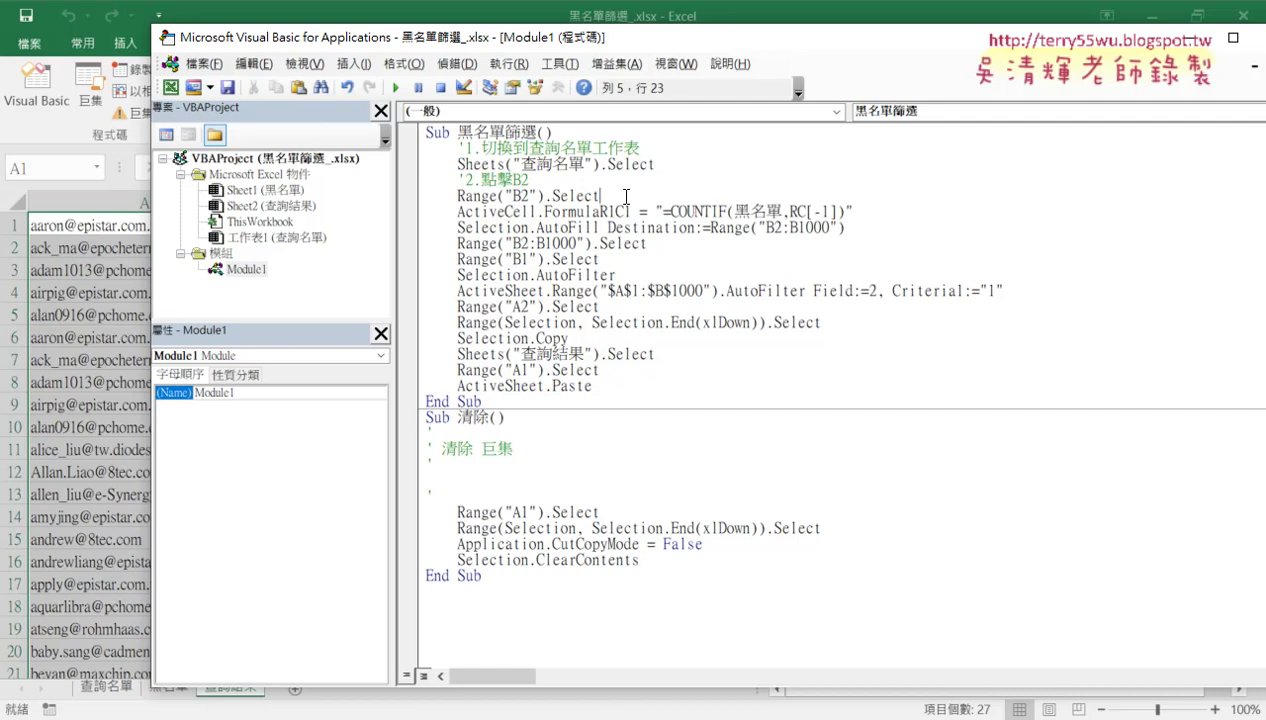
key(Return)
text(ㄘ)
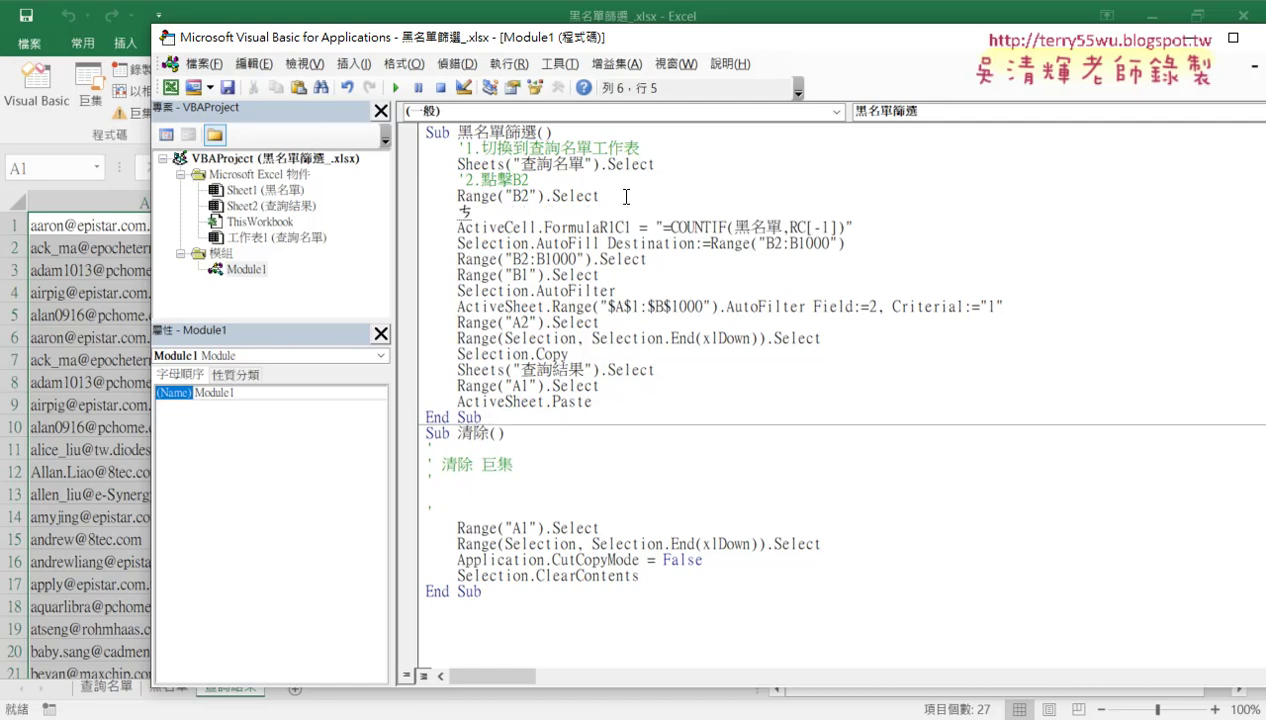
text('3.)
click(858, 227)
key(Return)
text(4.)
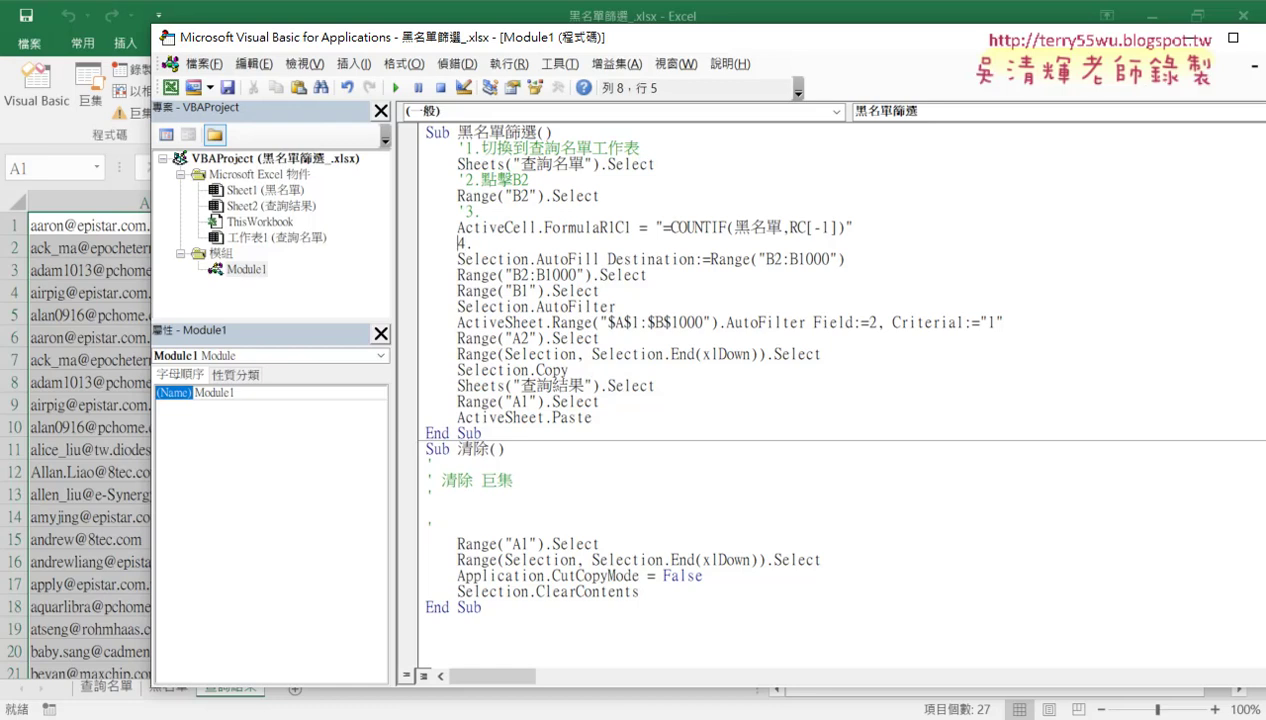
text(')
key(Down)
key(End)
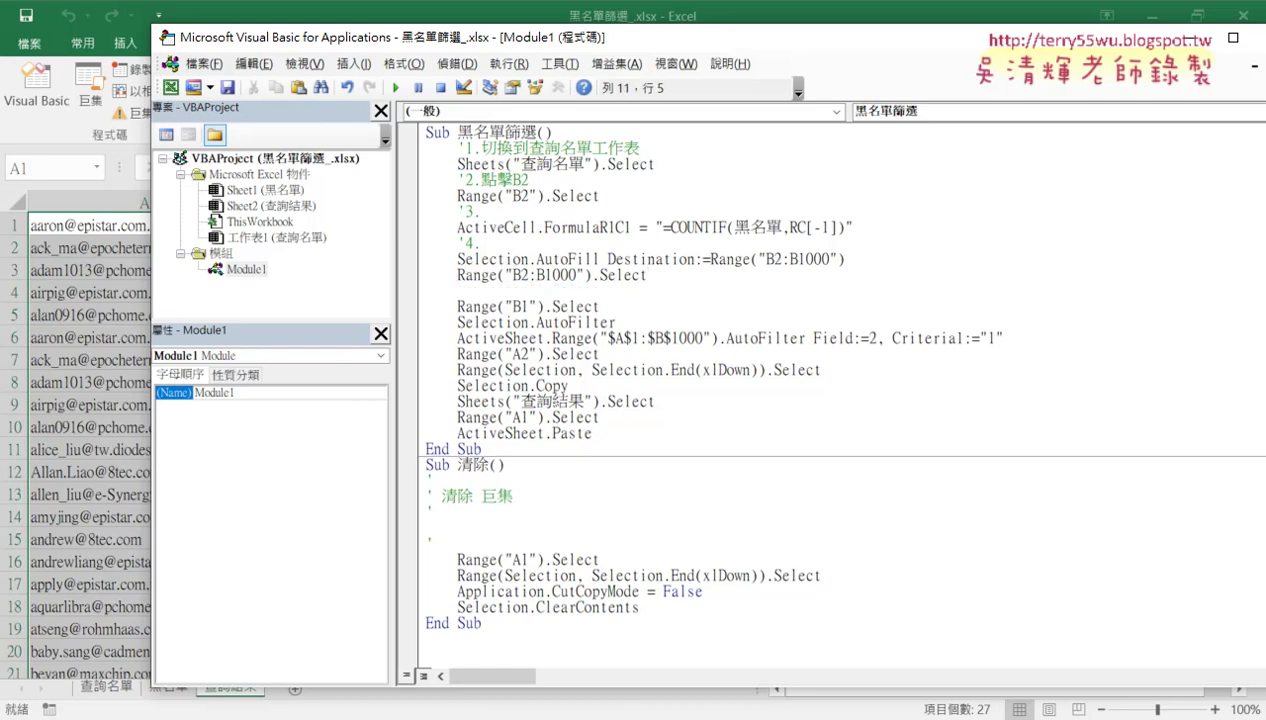
text('5.)
Highlight AutoFilter and Criteria1, then add a '6. comment after the AutoFilter line.
click(542, 307)
drag(726, 338, 805, 338)
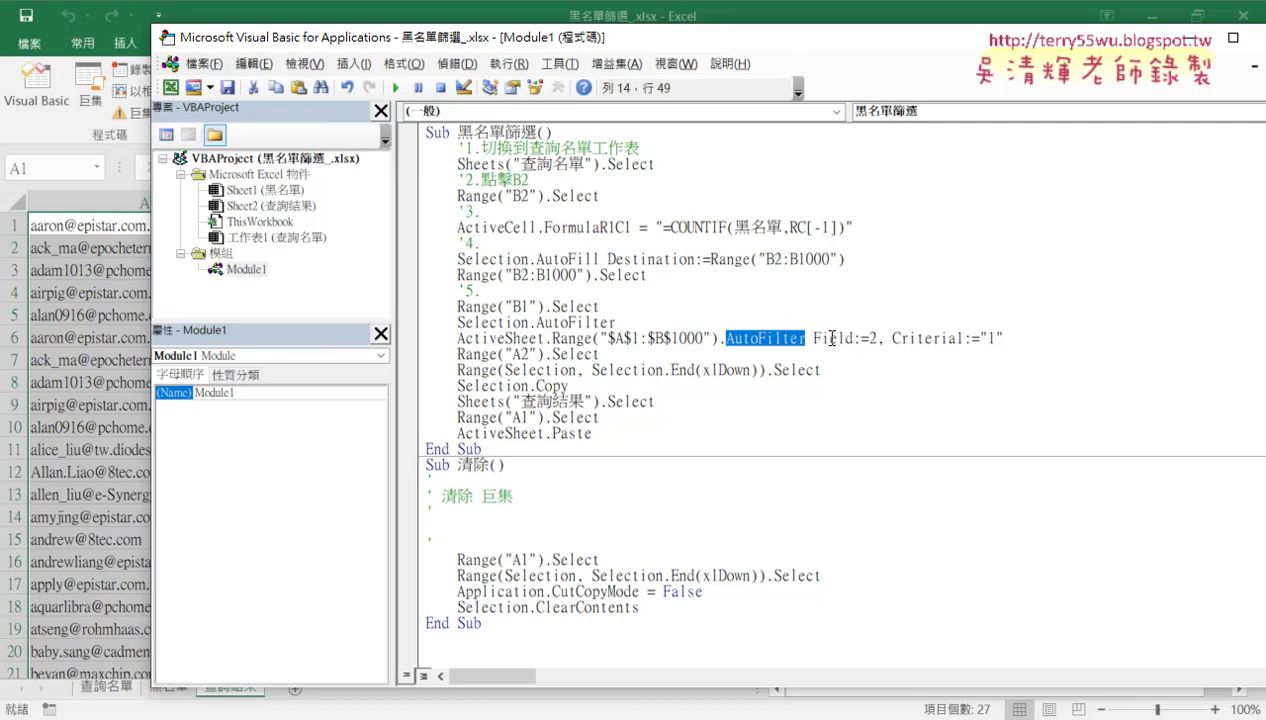
drag(952, 338, 963, 338)
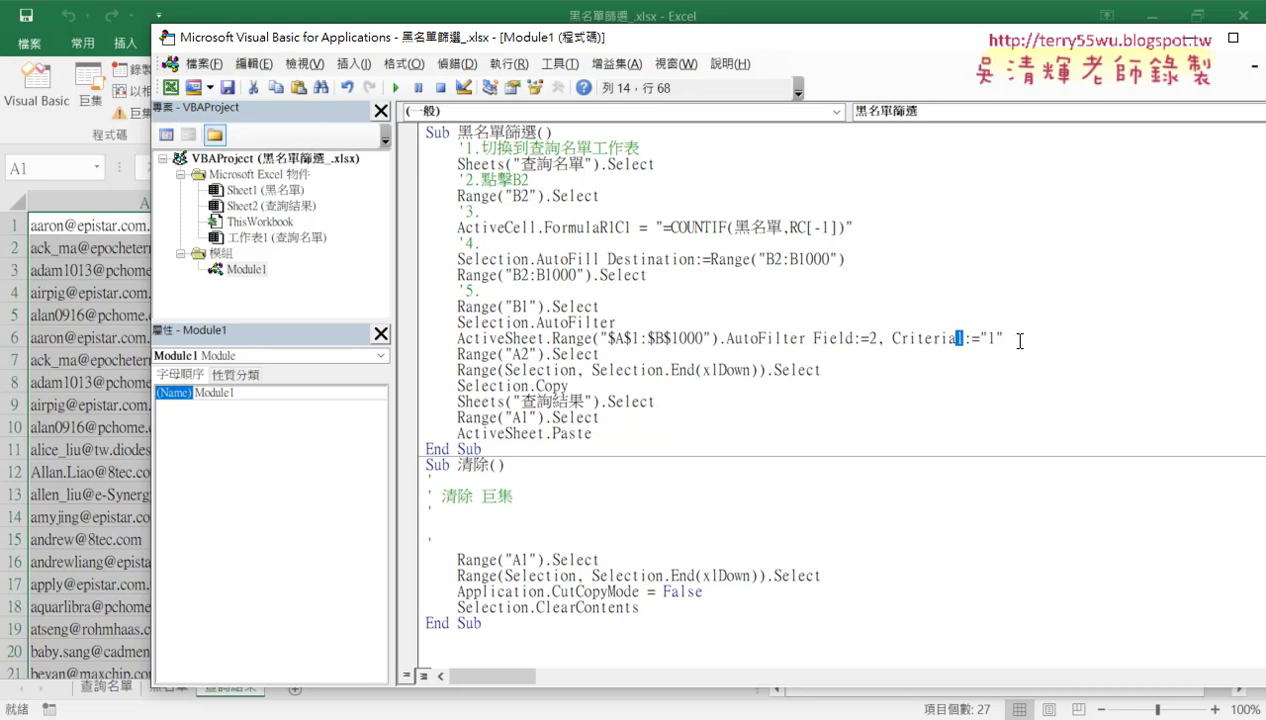
click(1019, 341)
key(Return)
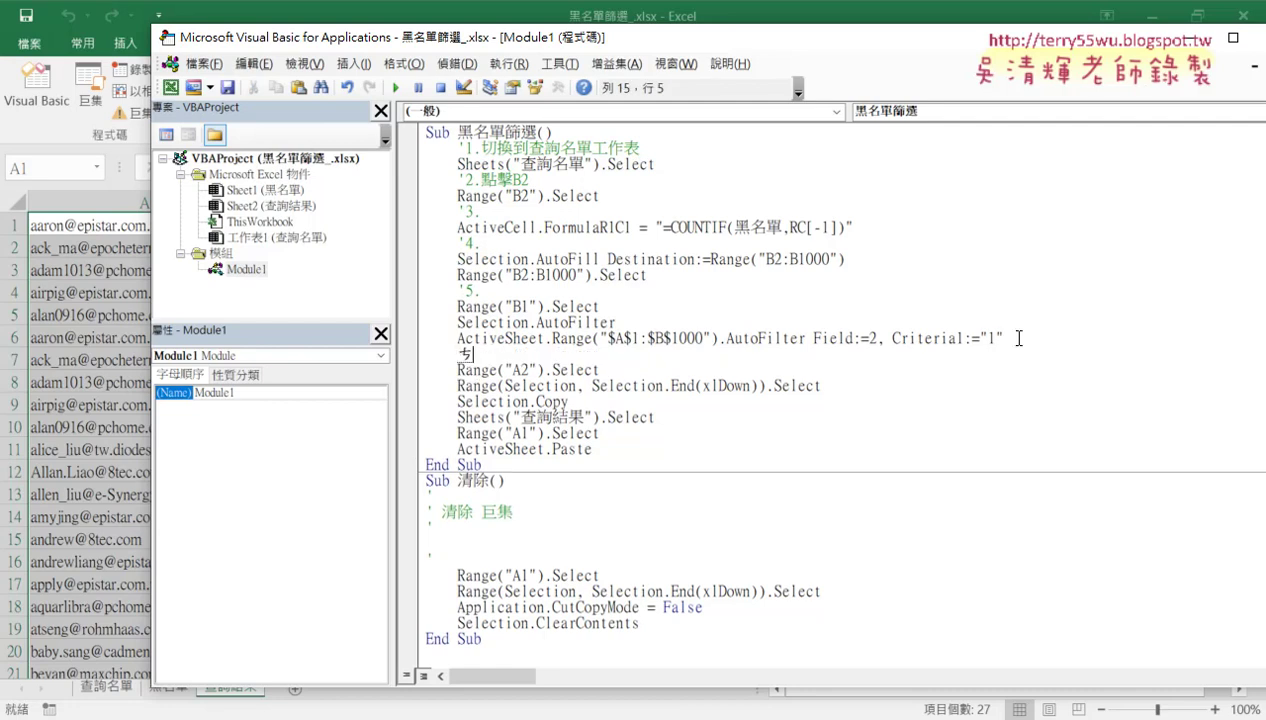
text('6)
text(.)
Add a '7. comment after Selection.Copy, then select the whole 黑名單篩選 macro body to review it.
click(526, 385)
click(577, 401)
key(Return)
text(')
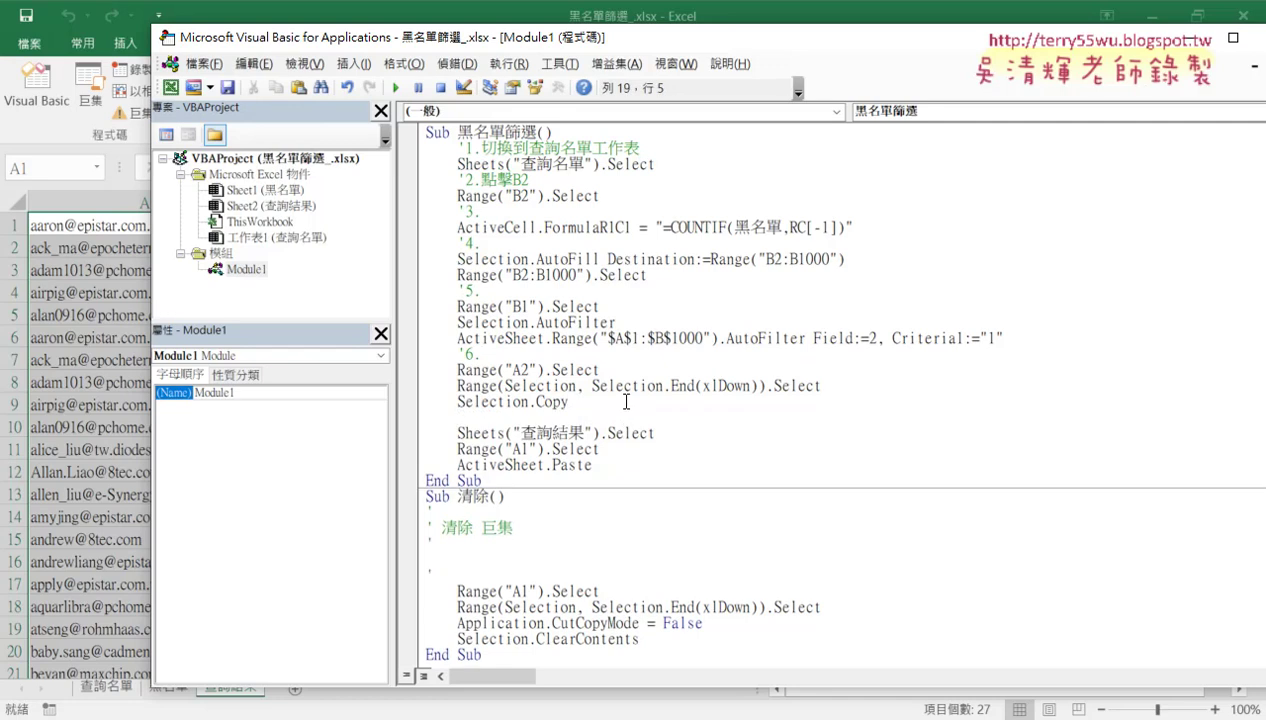
text(7.)
click(538, 436)
click(517, 449)
drag(593, 465, 370, 148)
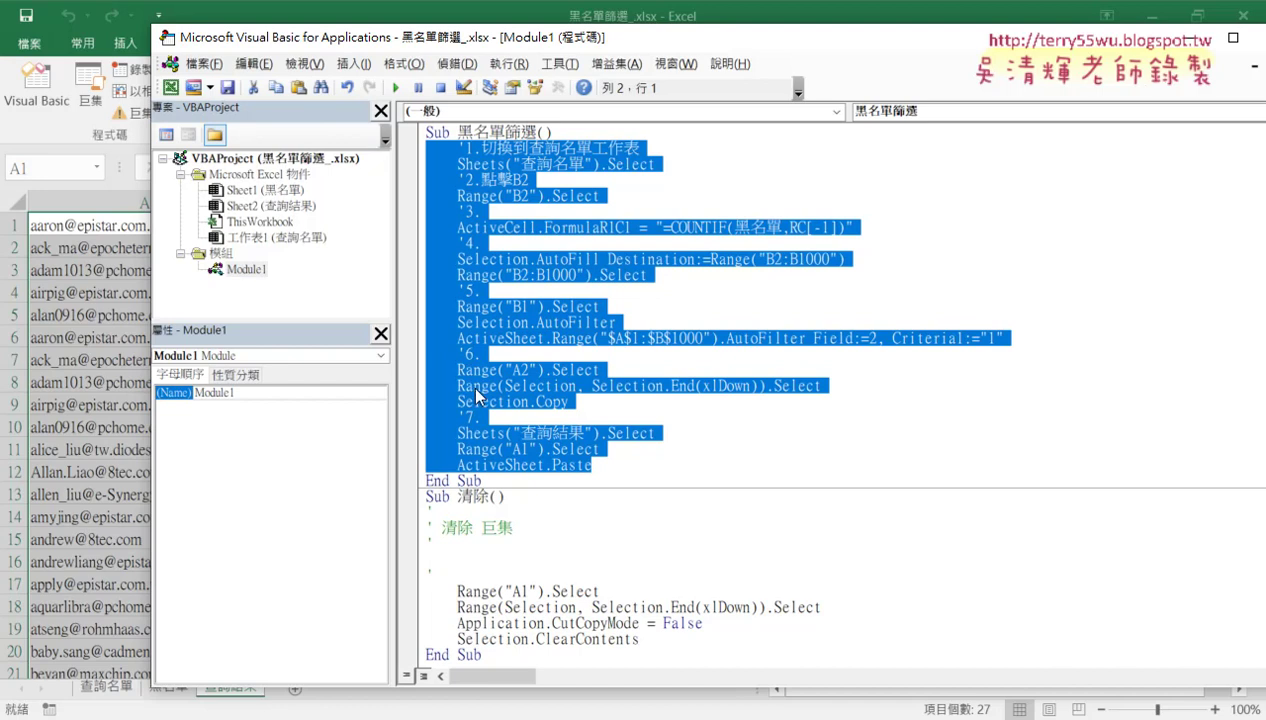
Delete the 清除 macro's old header comments and type '1. in their place.
scroll(475, 400, down, 1)
drag(459, 554, 416, 492)
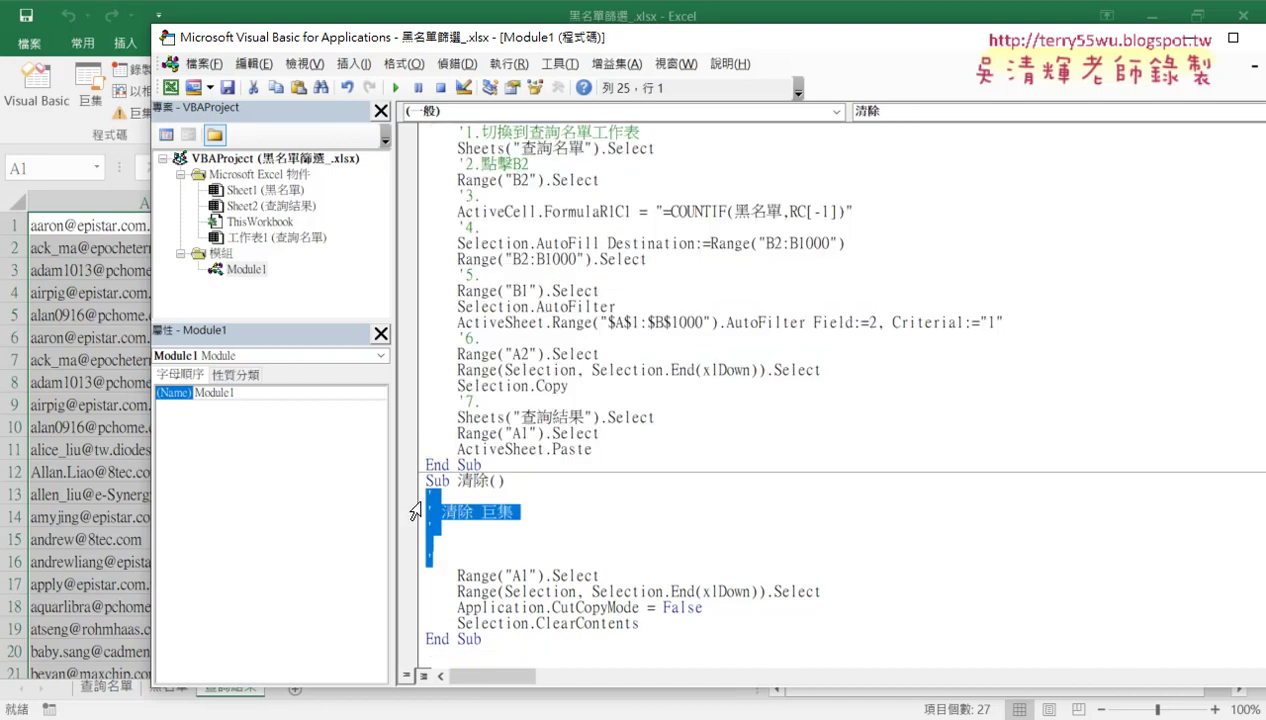
key(Delete)
key(Tab)
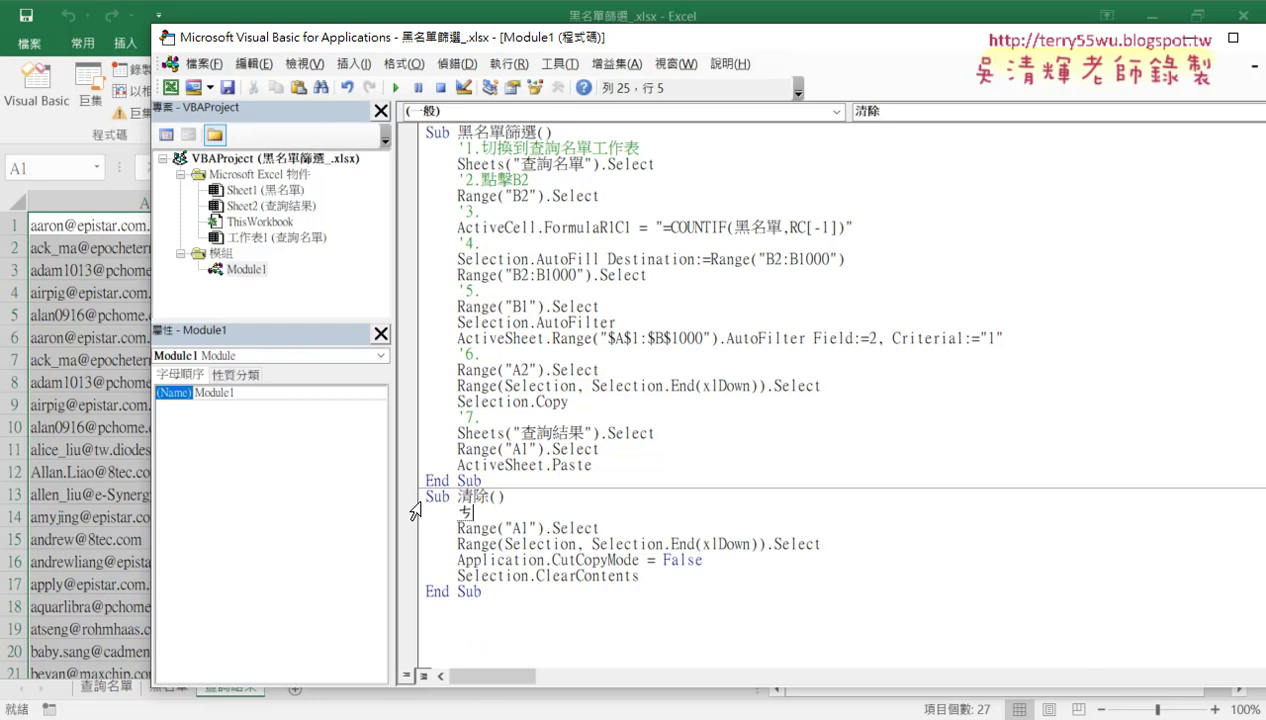
text('1.)
Add '2. and '3. comments before the range selection and ClearContents lines, then highlight ClearContents.
key(Down)
key(End)
key(Return)
text(')
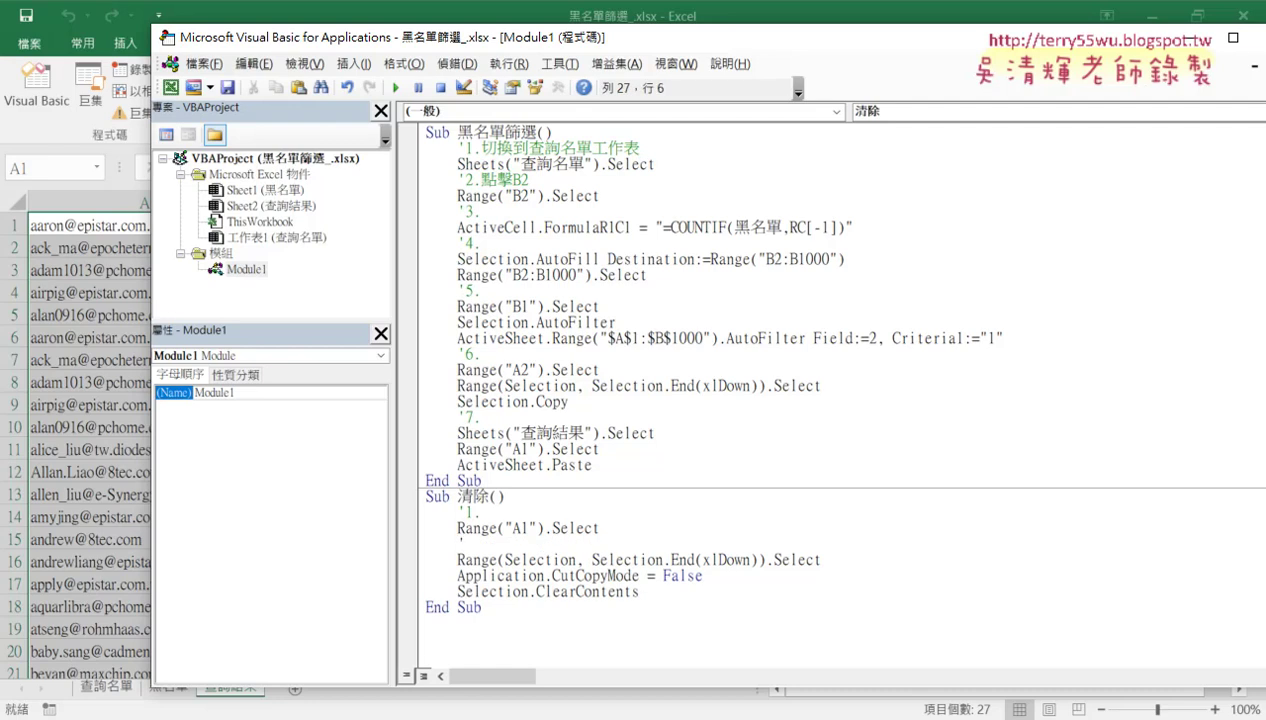
text(2.)
key(Down)
key(Right)
key(Right)
key(Right)
key(Right)
key(Right)
key(Right)
key(Right)
key(Right)
key(Right)
key(Right)
key(Right)
key(Right)
key(Right)
key(Right)
key(Right)
key(Right)
key(Down)
key(Return)
text(')
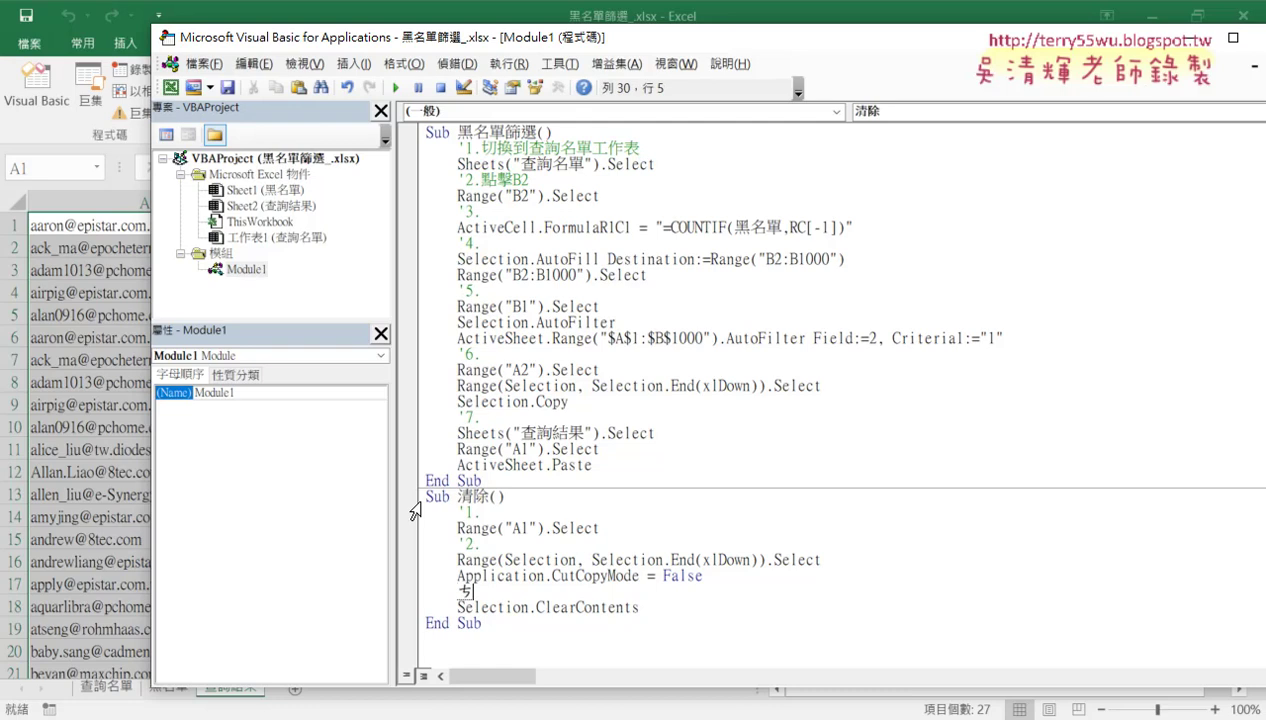
text(3.)
key(Down)
drag(535, 607, 640, 607)
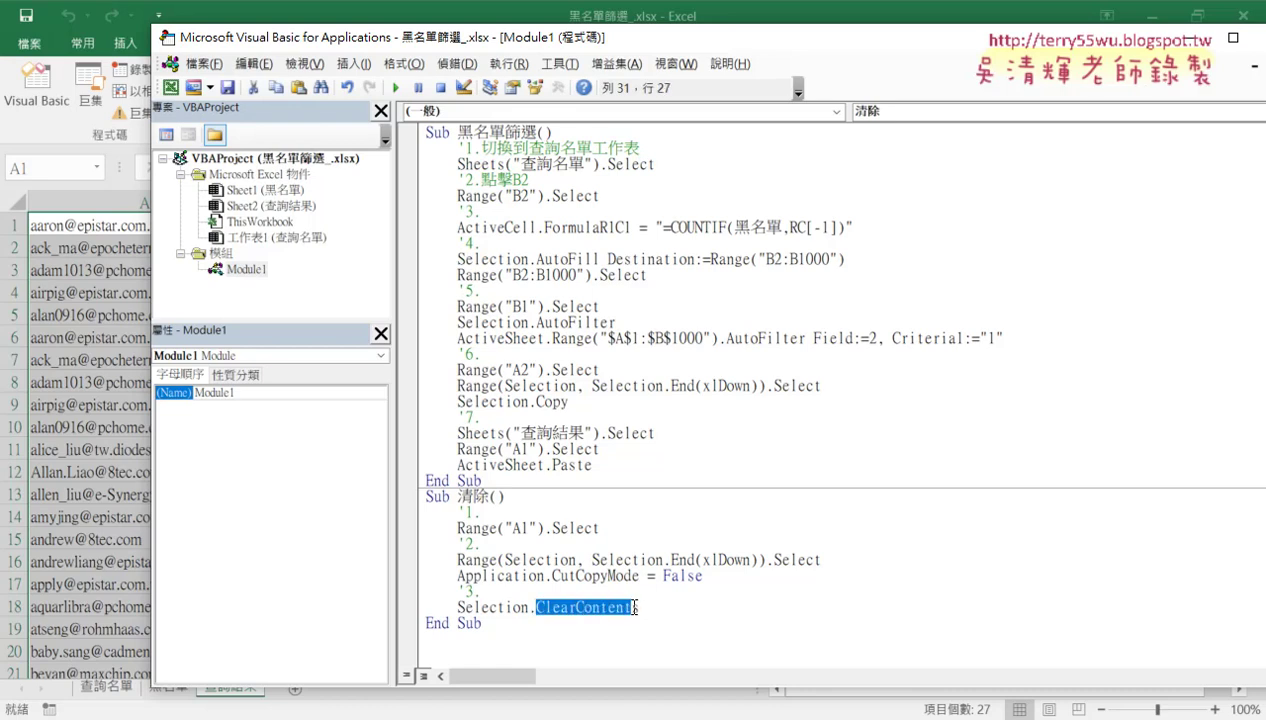